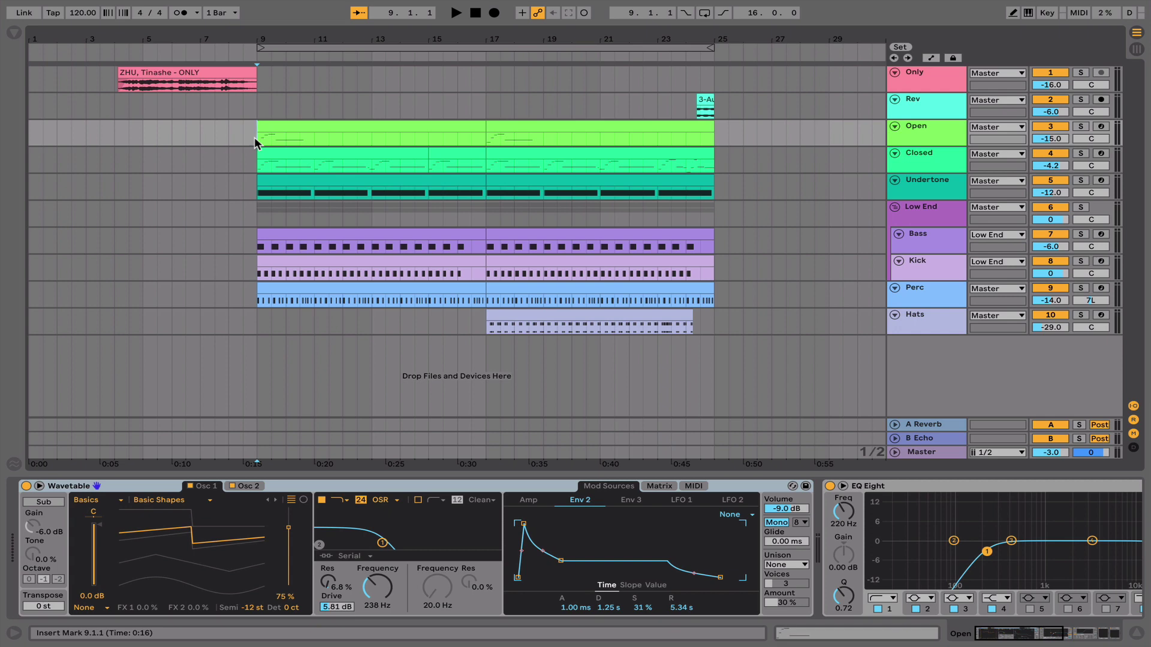
# Audition the Open track from bar 9, and compare the wavetables used by Wavetable's two oscillators.
pyautogui.press('space')
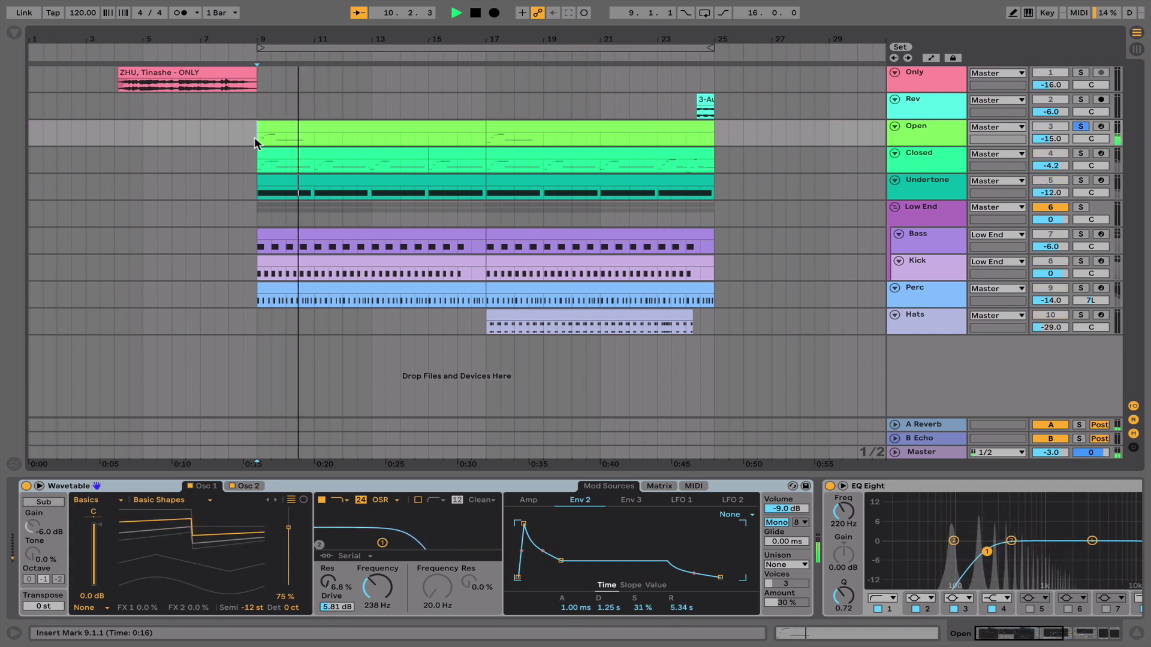
pyautogui.press('space')
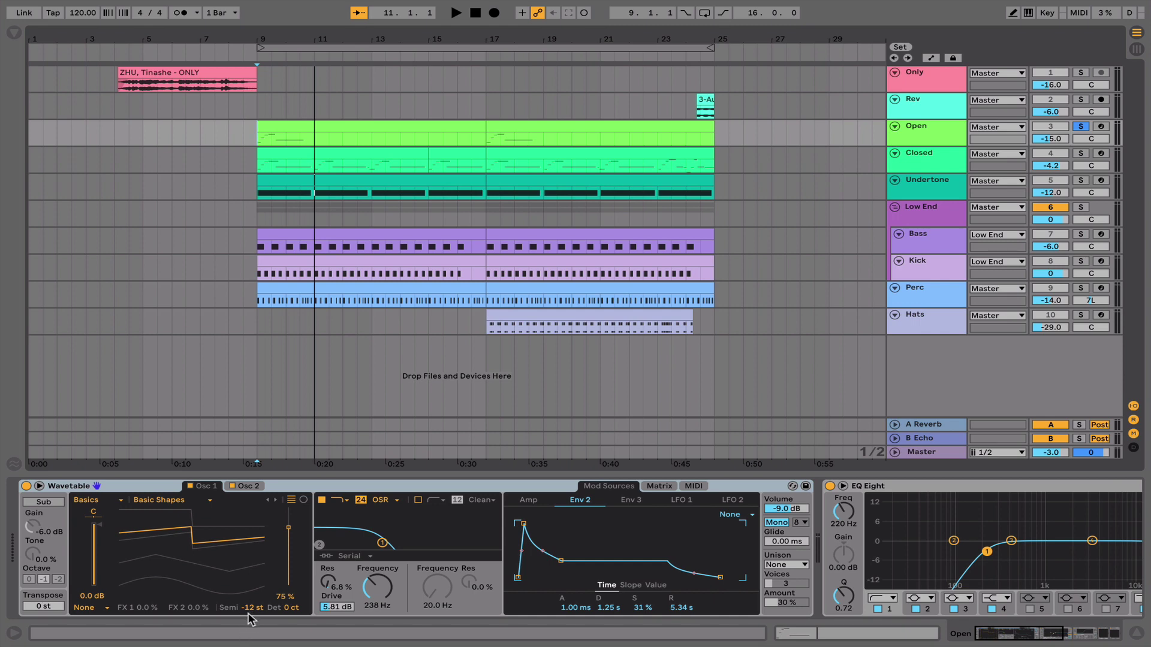
pyautogui.click(253, 488)
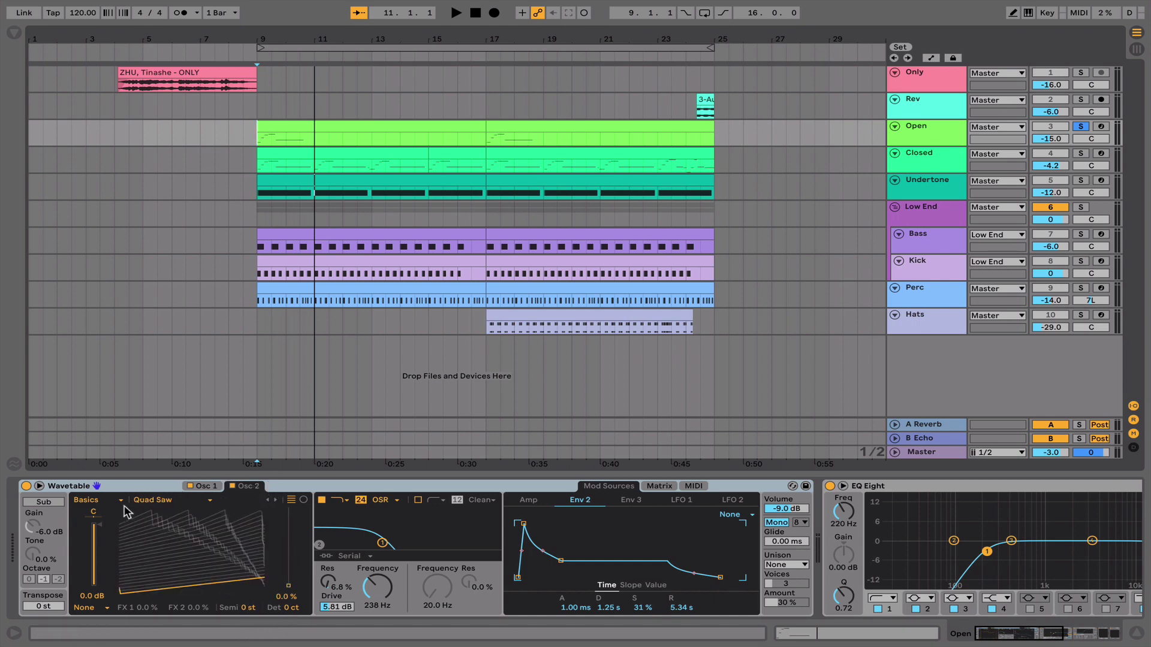
pyautogui.click(175, 502)
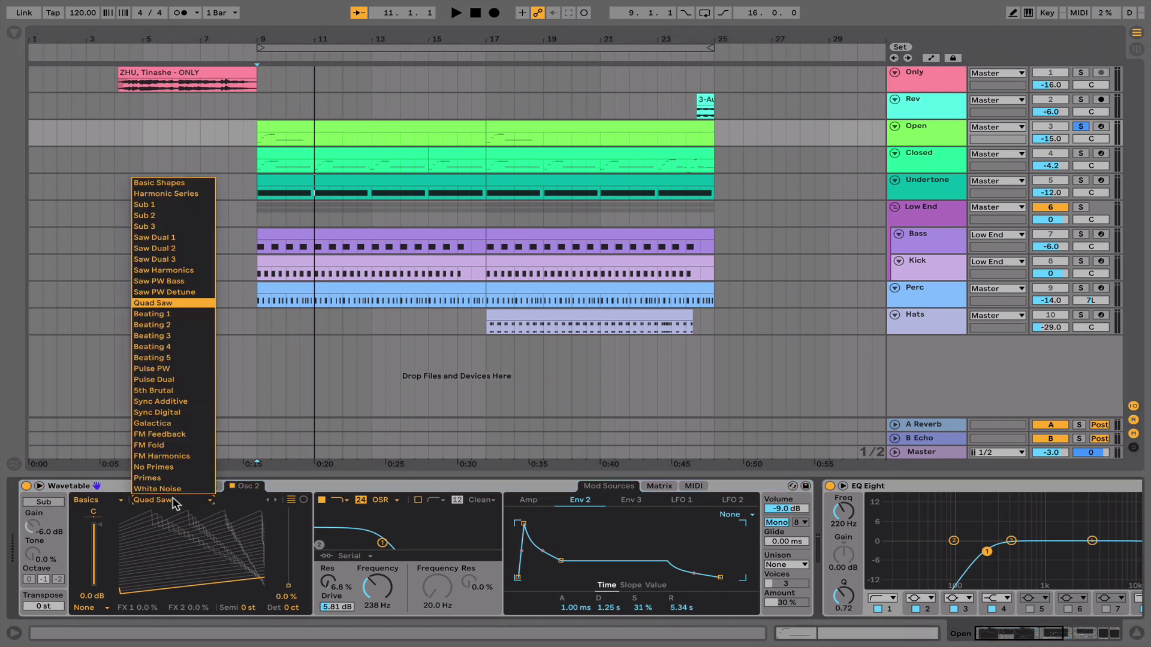
pyautogui.click(171, 499)
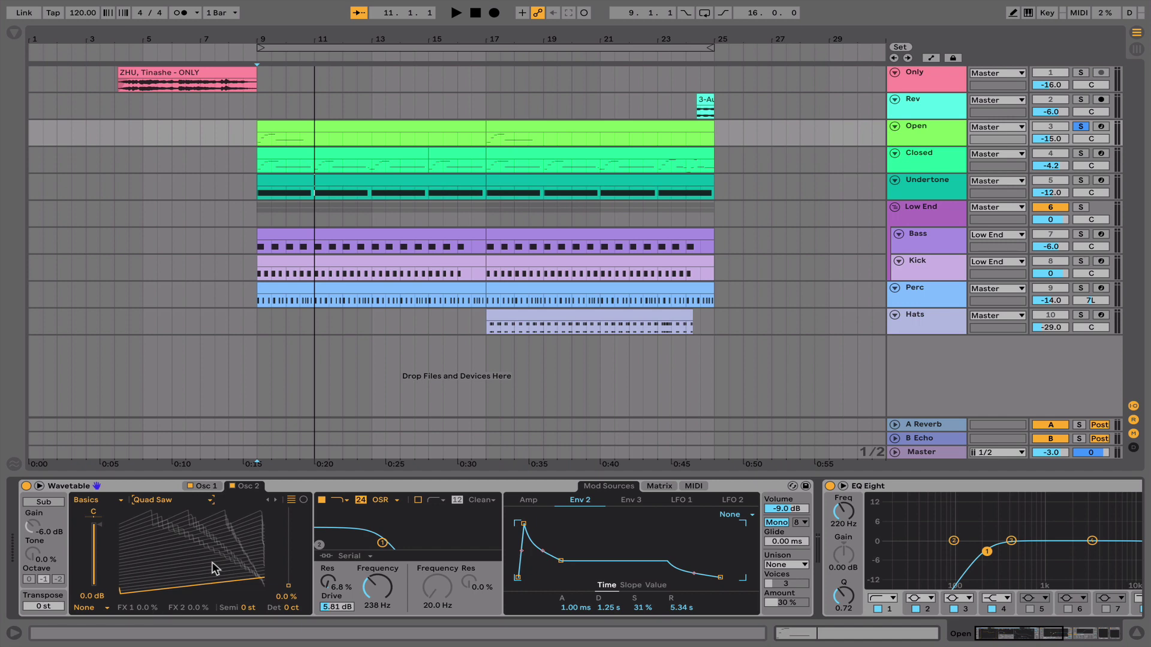
pyautogui.click(207, 486)
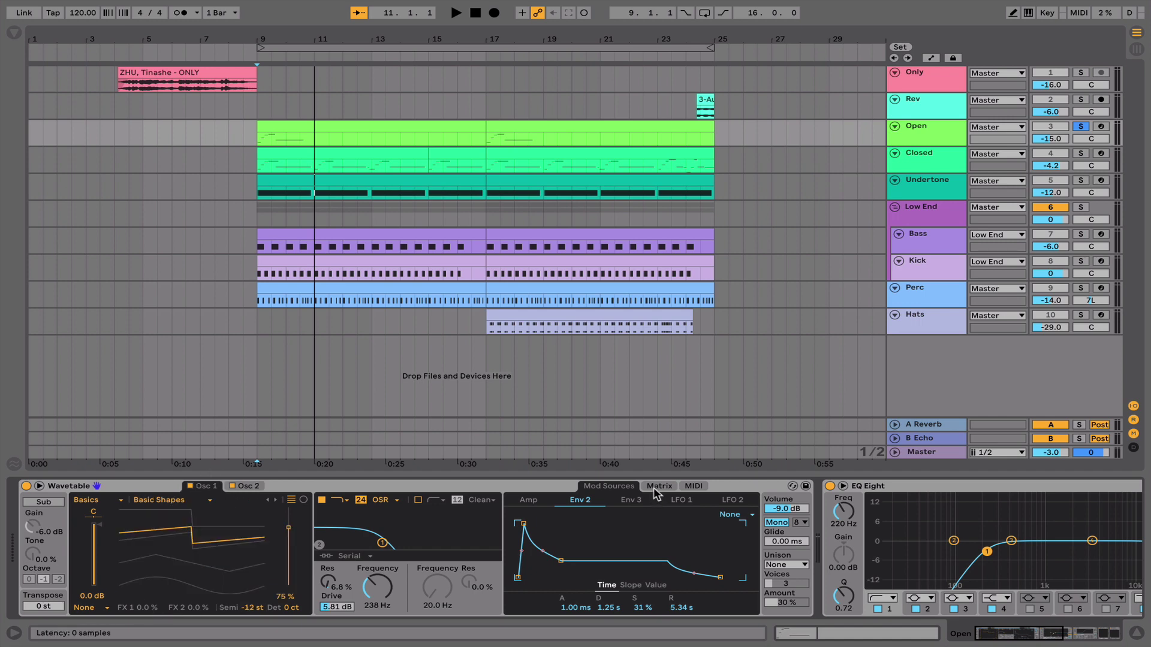
# Show Wavetable's modulation matrix and play the Open track from bar 9 to watch the oscillator and filter move.
pyautogui.click(653, 487)
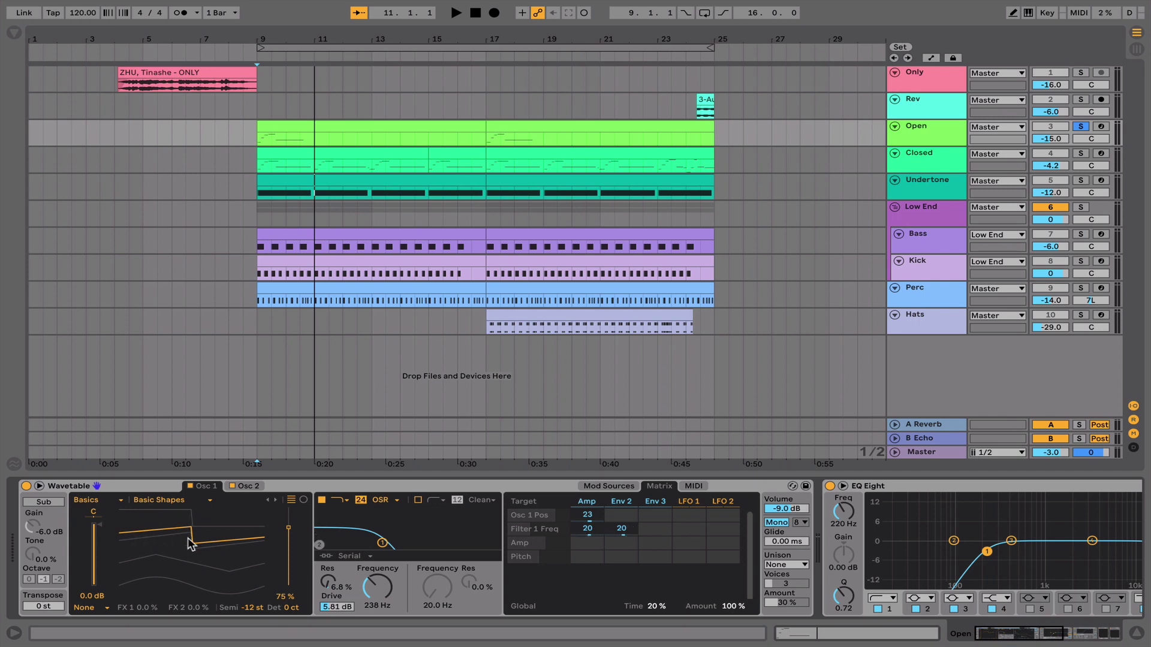
pyautogui.press('space')
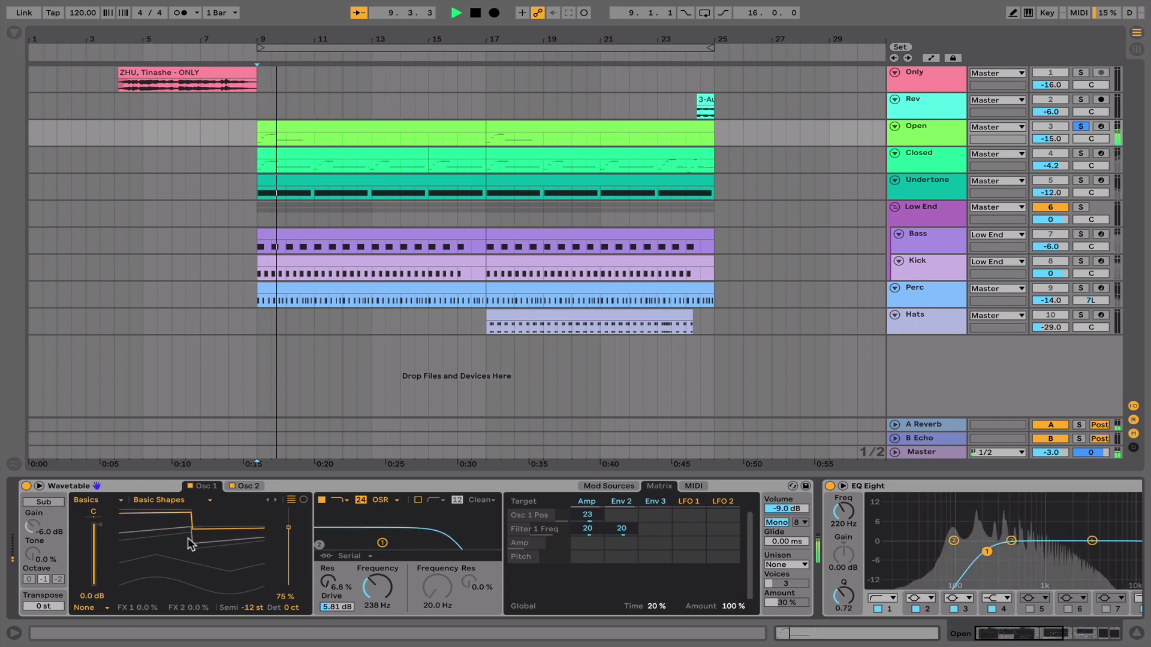
pyautogui.press('space')
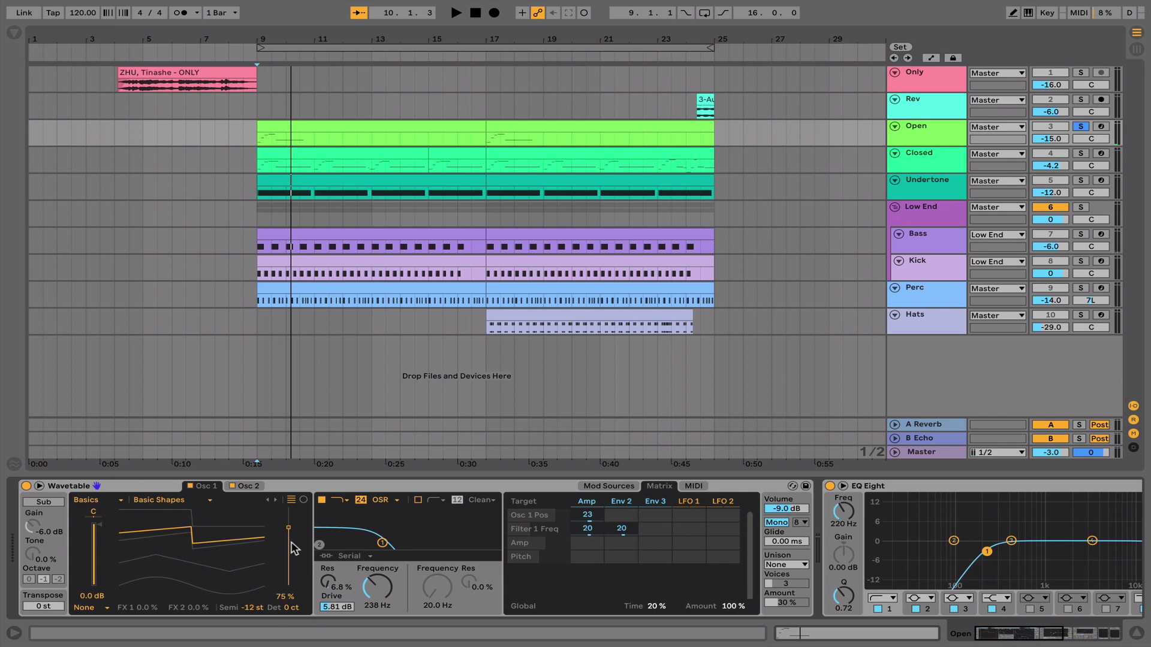
# Check the type and circuit options of Wavetable's first filter without changing them.
pyautogui.click(342, 502)
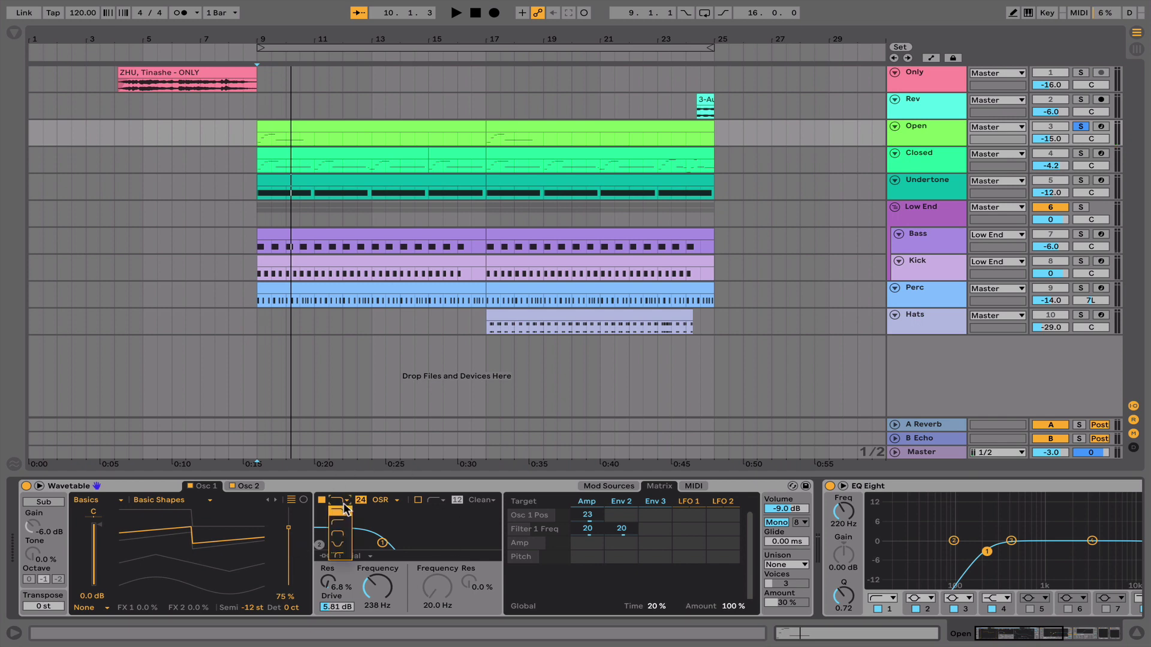
pyautogui.click(345, 508)
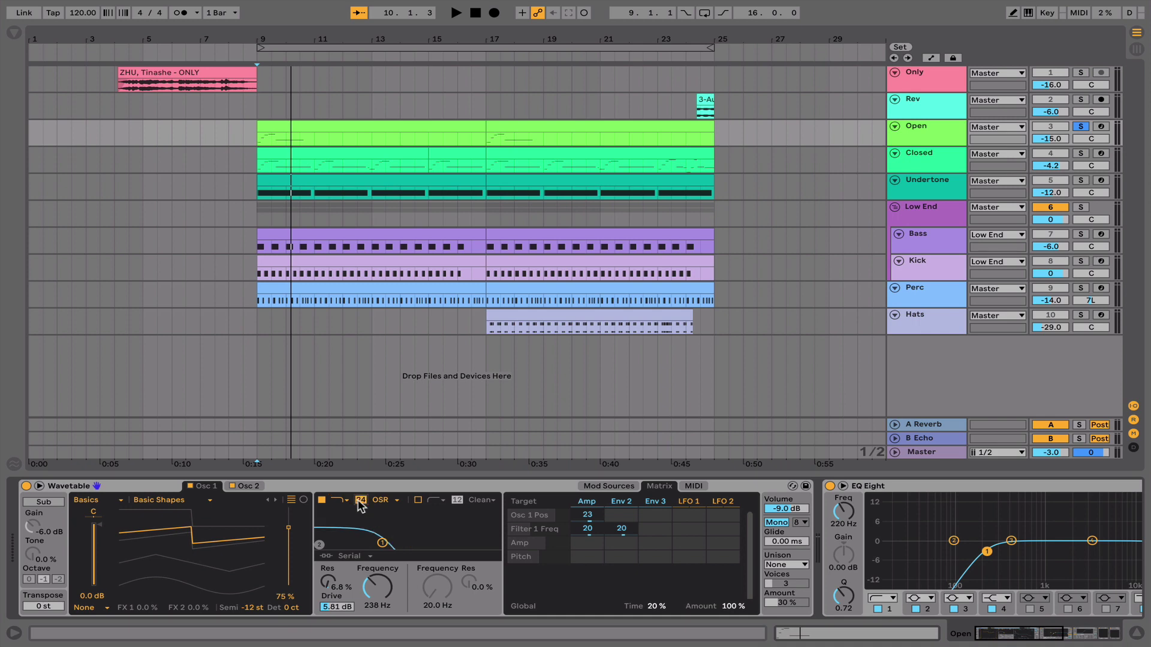
pyautogui.click(381, 501)
pyautogui.click(381, 501)
# Examine the Open track's EQ Eight and Saturator, and inspect the delay settings in SerumFX.
pyautogui.hscroll(10, 268, 537)
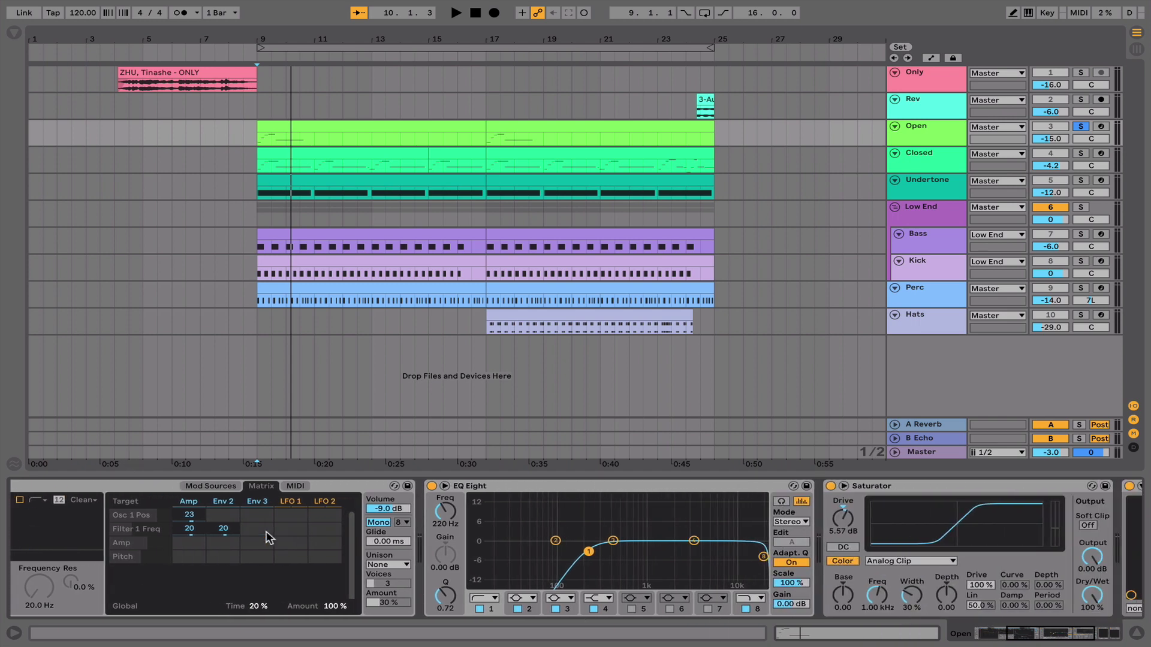
pyautogui.hscroll(4, 480, 552)
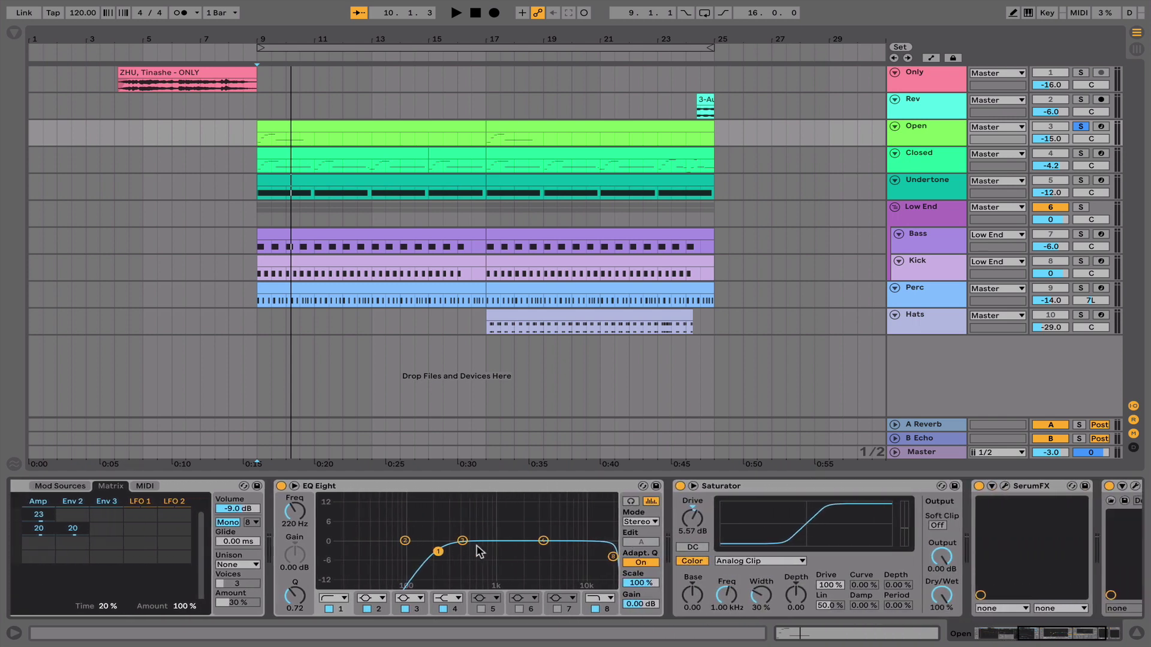
pyautogui.hscroll(5, 480, 552)
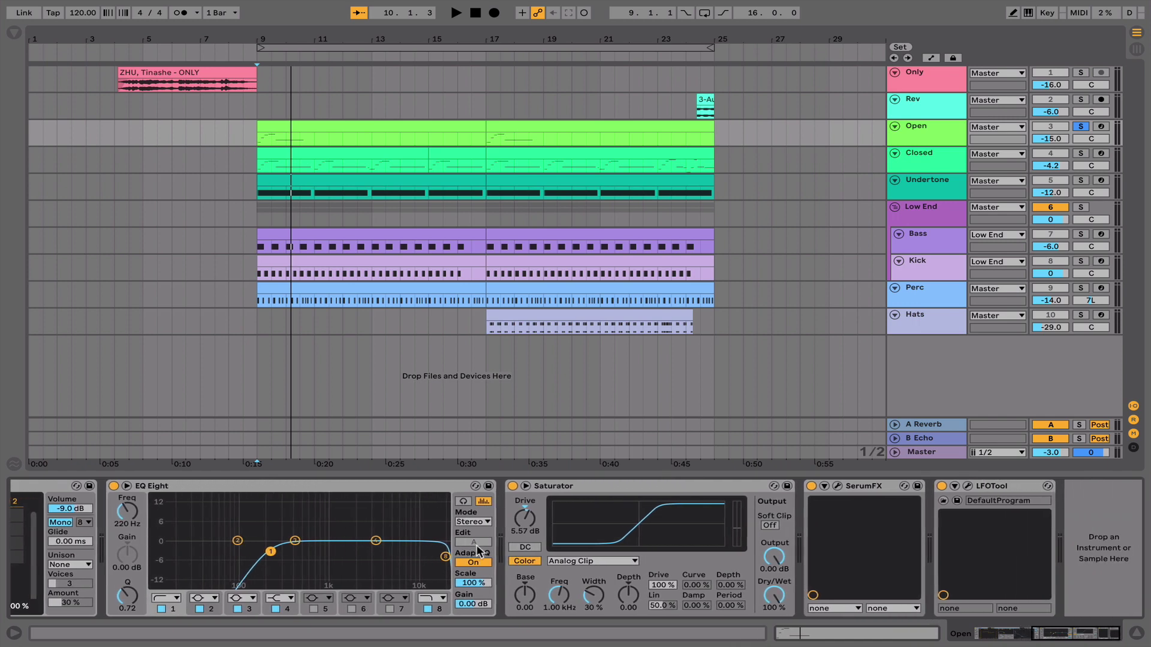
pyautogui.hscroll(1, 476, 545)
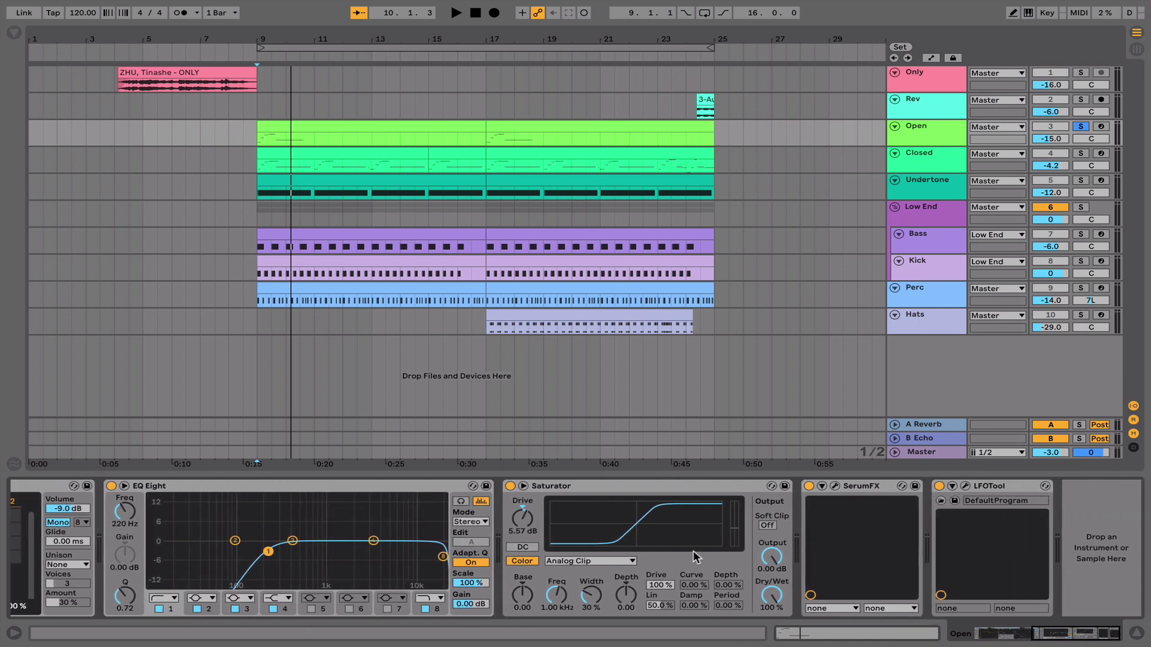
pyautogui.click(835, 486)
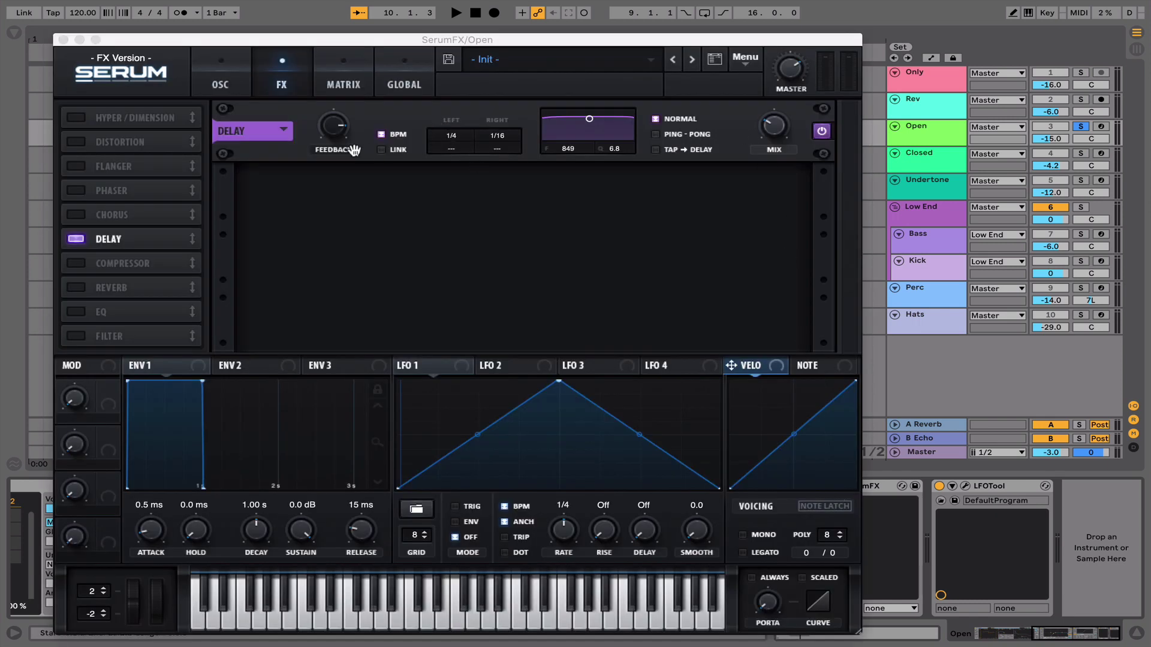
pyautogui.click(339, 132)
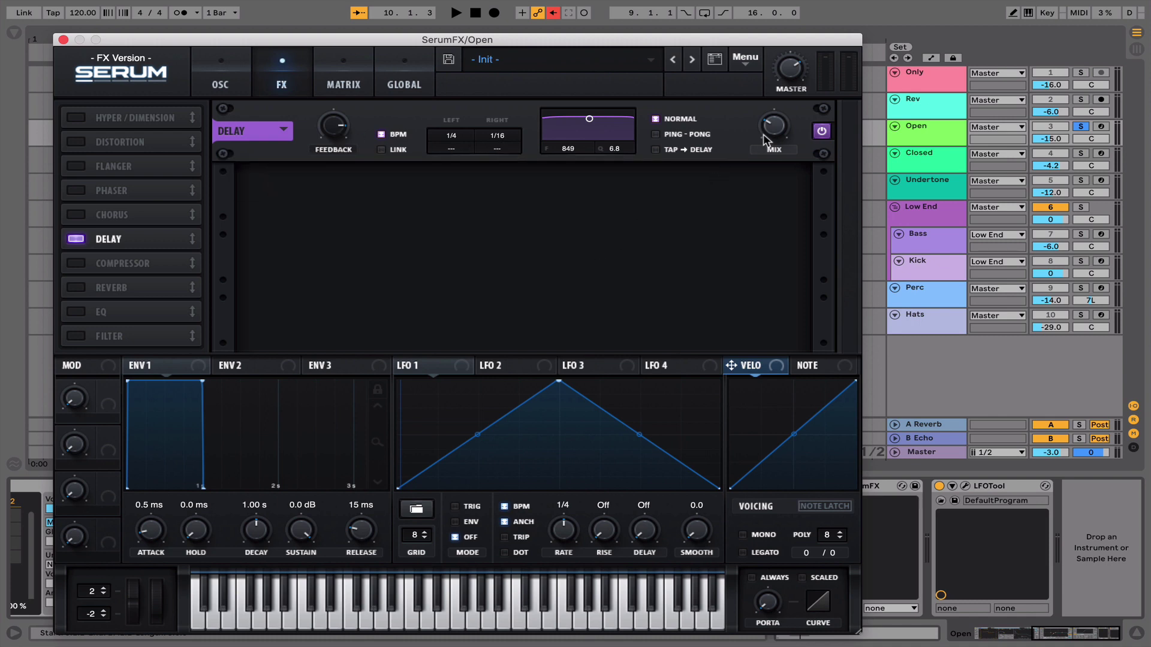
pyautogui.moveTo(776, 130)
pyautogui.click(63, 39)
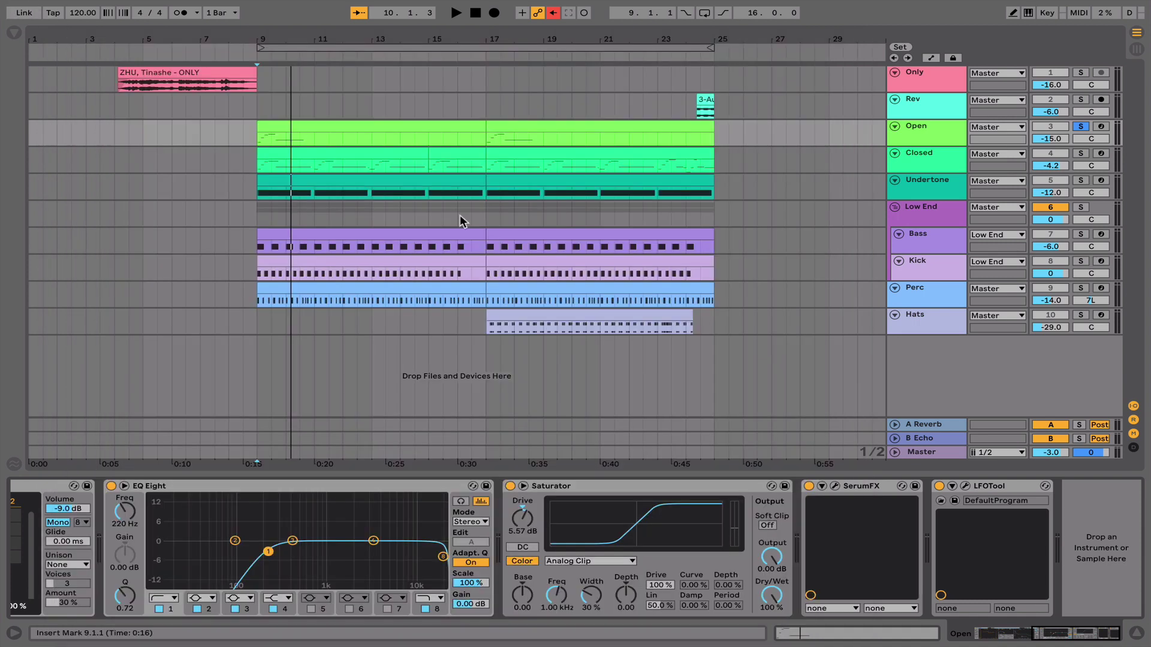
# Open LFOTool on the Open track and play briefly to examine its volume-shaping curve.
pyautogui.click(966, 487)
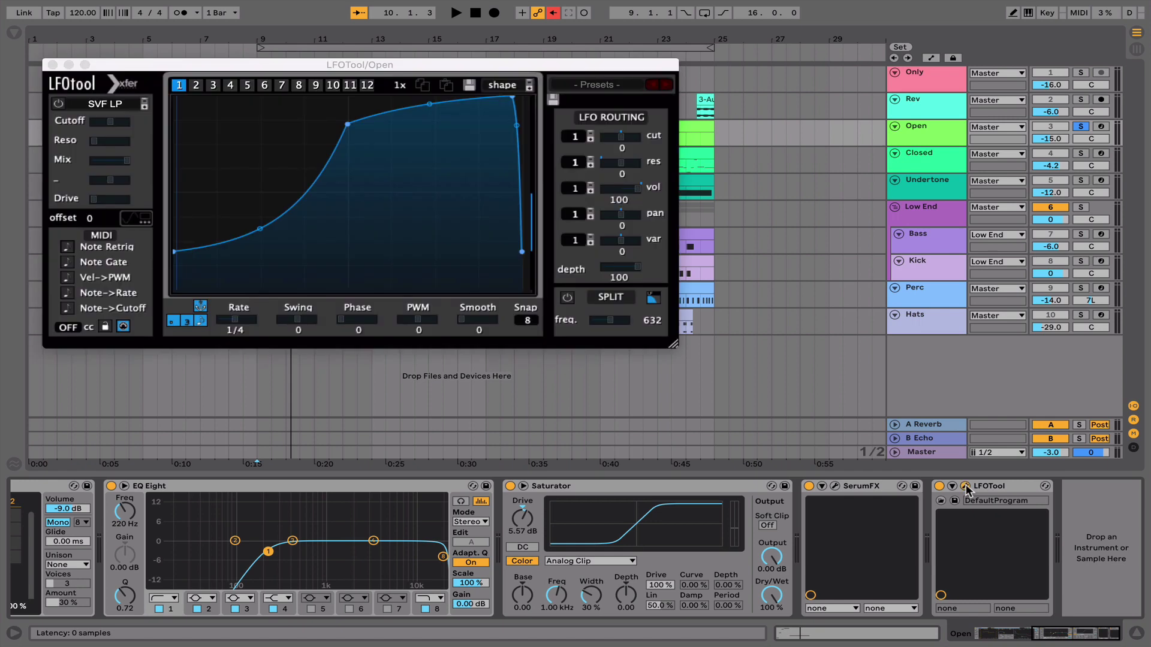
pyautogui.press('space')
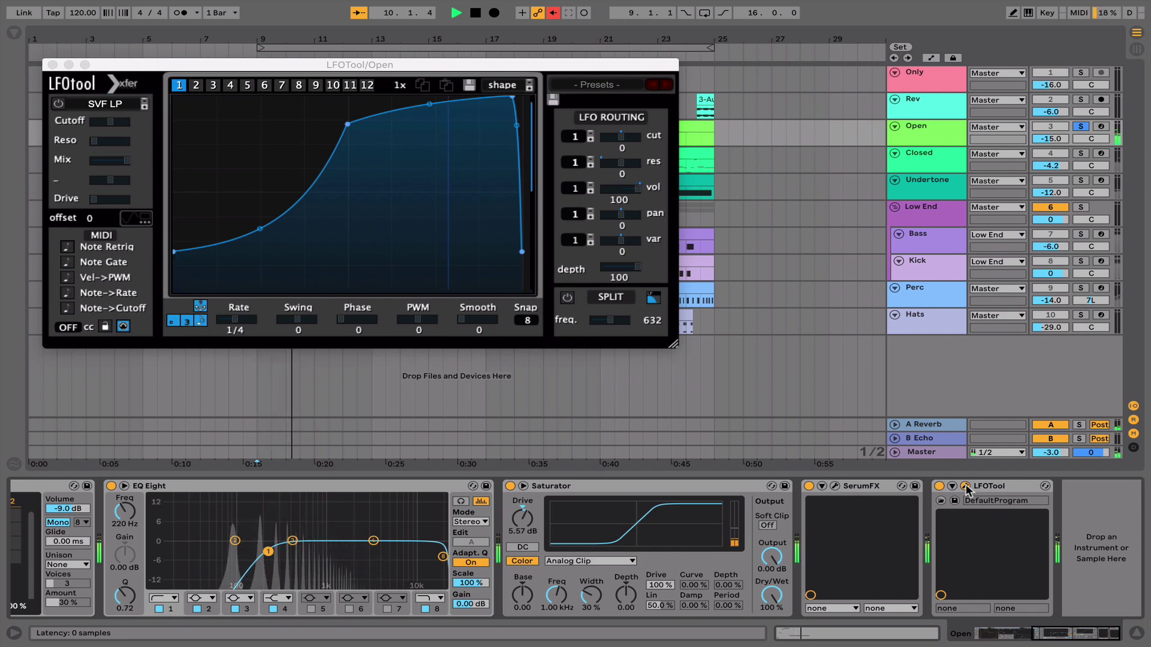
pyautogui.press('space')
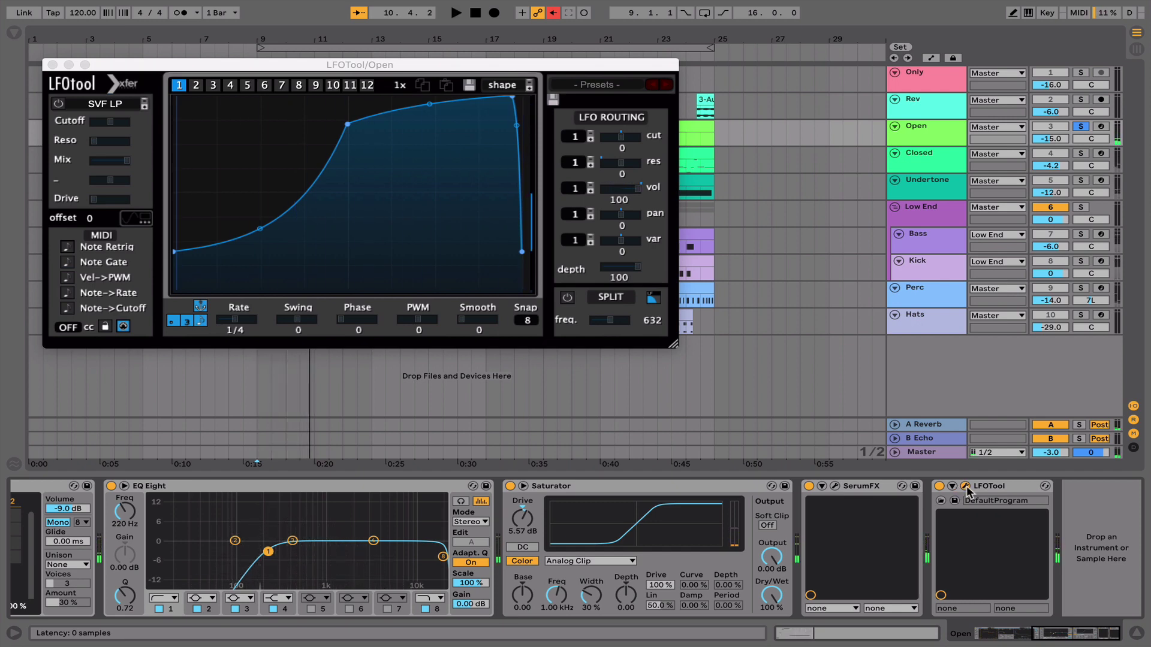
# Solo the Closed track, select its clip from bar 9 to bar 15, and audition it.
pyautogui.moveTo(429, 158); pyautogui.dragTo(264, 156)
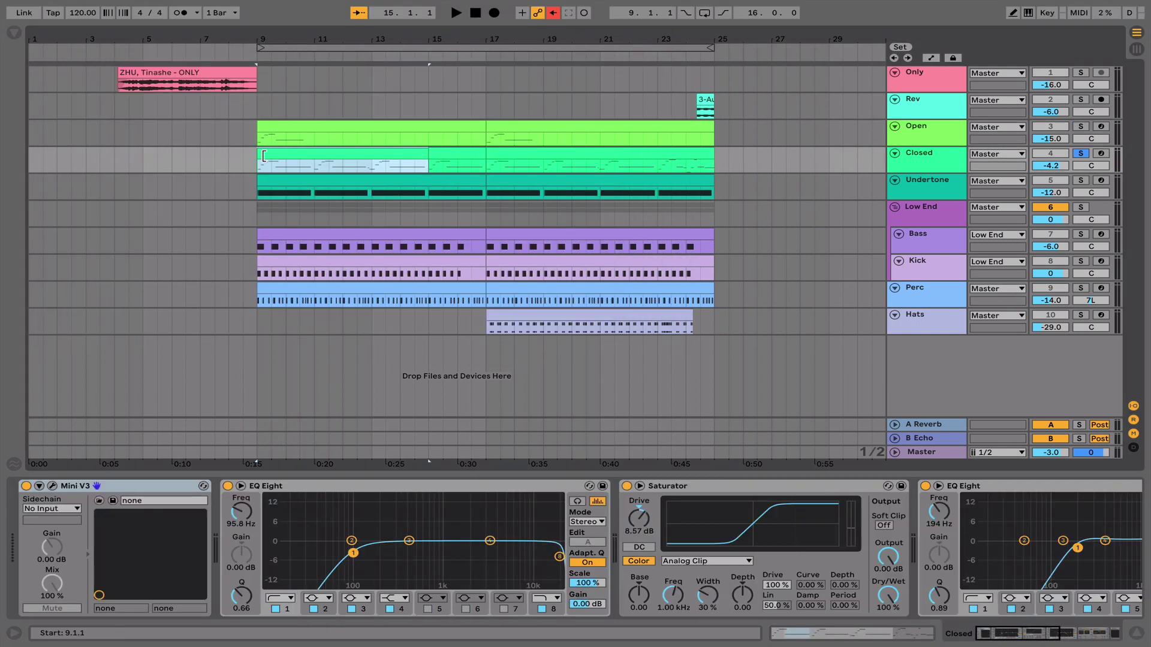
pyautogui.press('space')
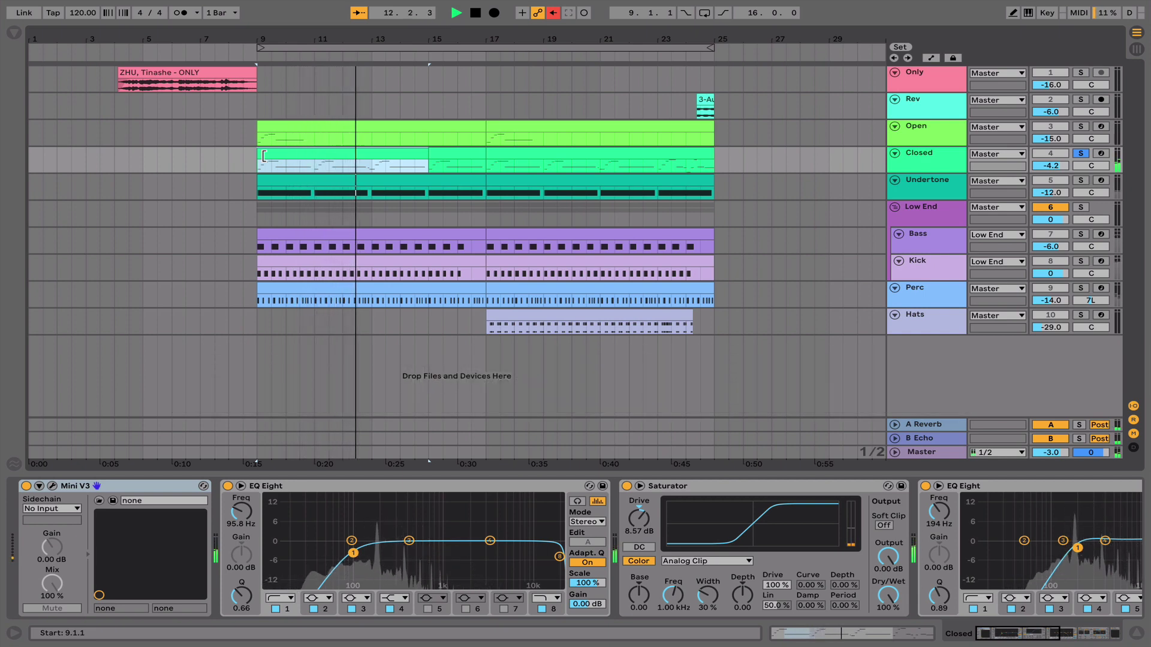
pyautogui.press('space')
# Audition the soloed Closed track's ending variation from bar 23.
pyautogui.click(654, 158)
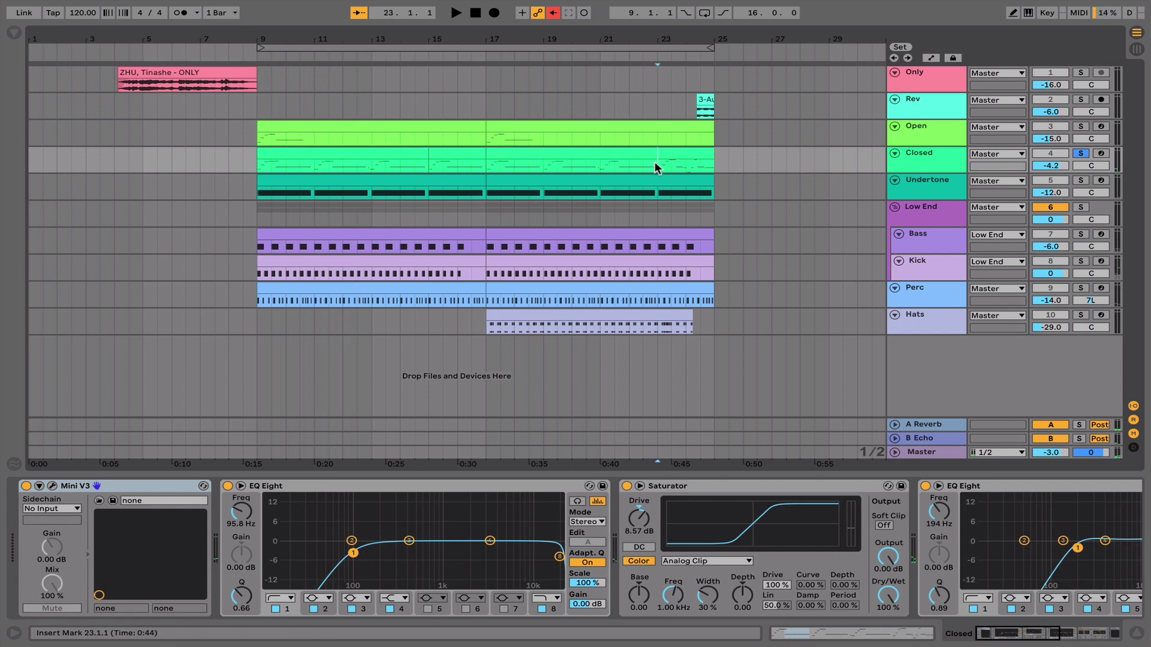
pyautogui.press('space')
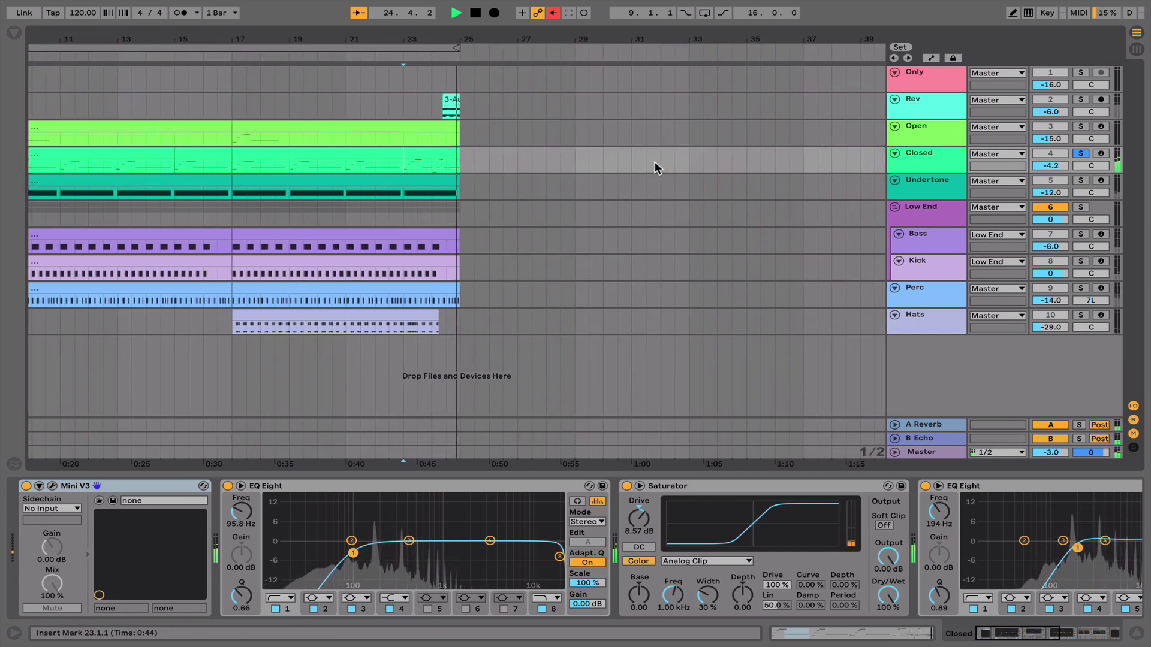
pyautogui.press('space')
pyautogui.hscroll(-8, 318, 197)
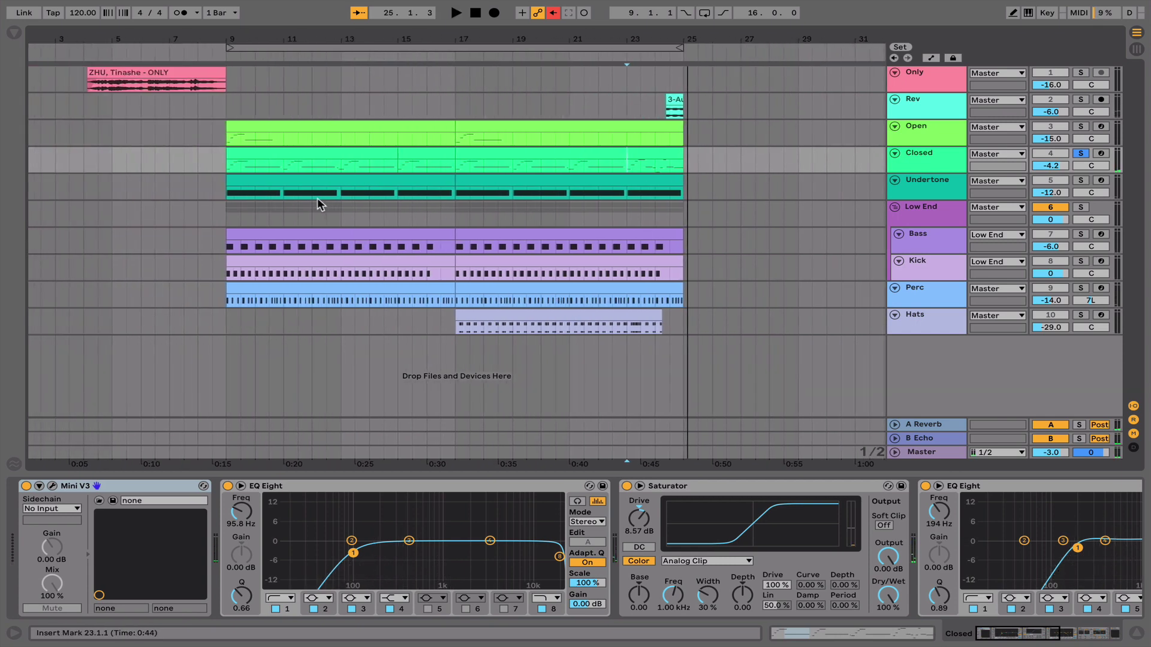
# Inspect the Closed track's Mini V3 oscillators, filter cutoff, and chorus and delay effects, and close the synth window.
pyautogui.click(52, 487)
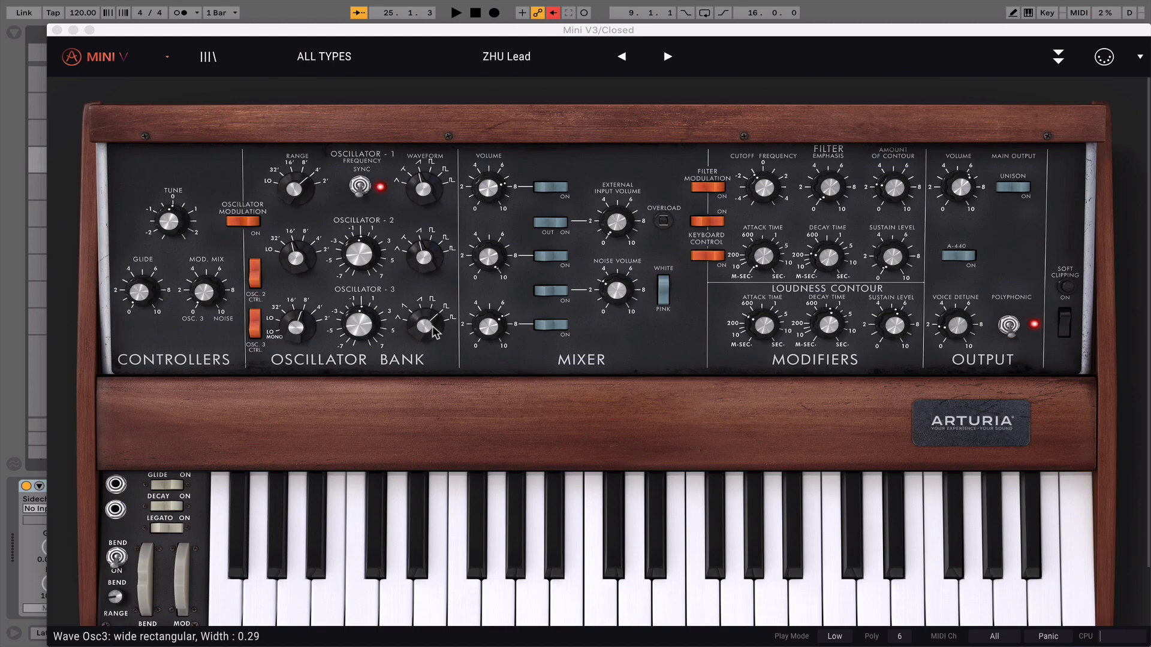
pyautogui.click(303, 336)
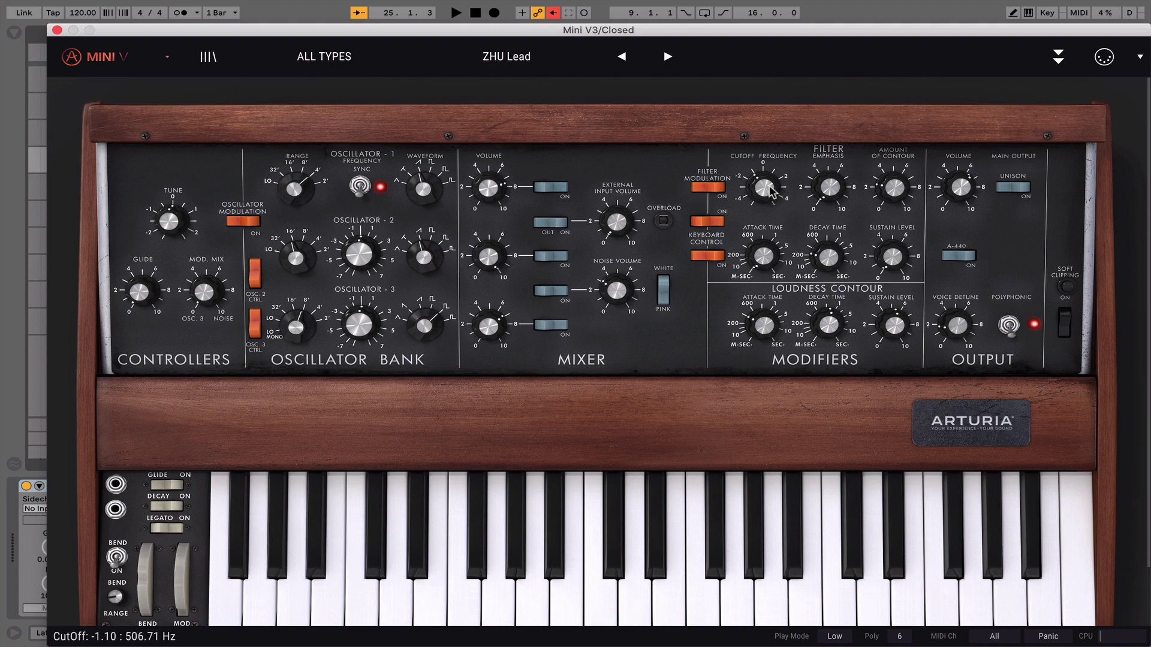
pyautogui.scroll(-1, 769, 190)
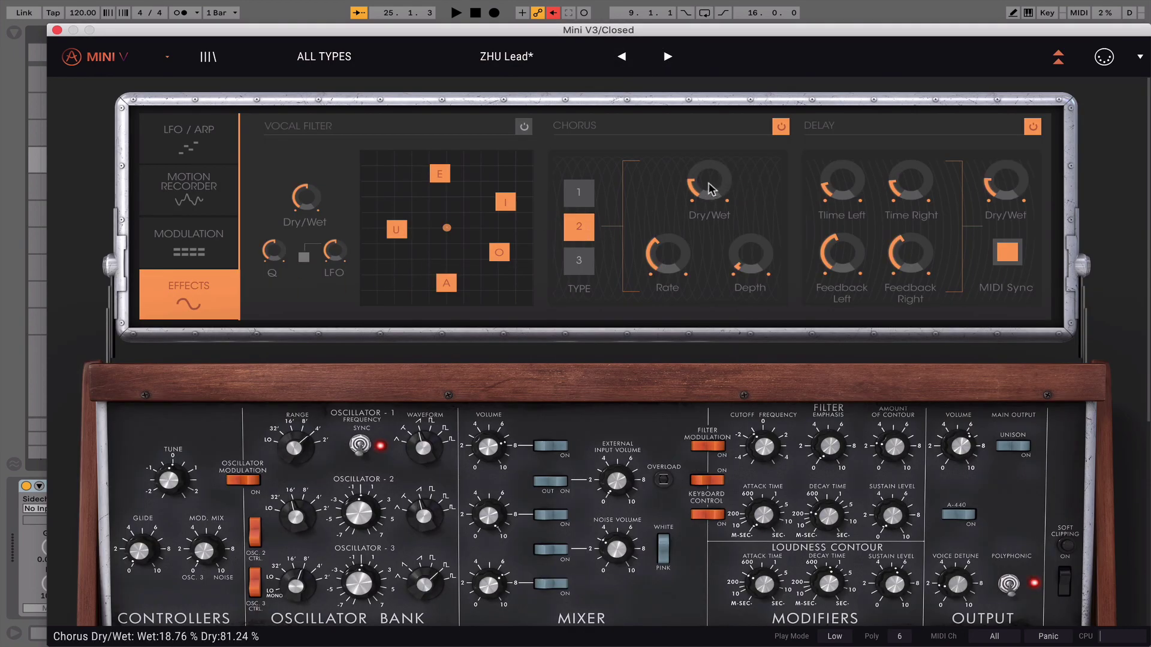
pyautogui.scroll(-1, 708, 185)
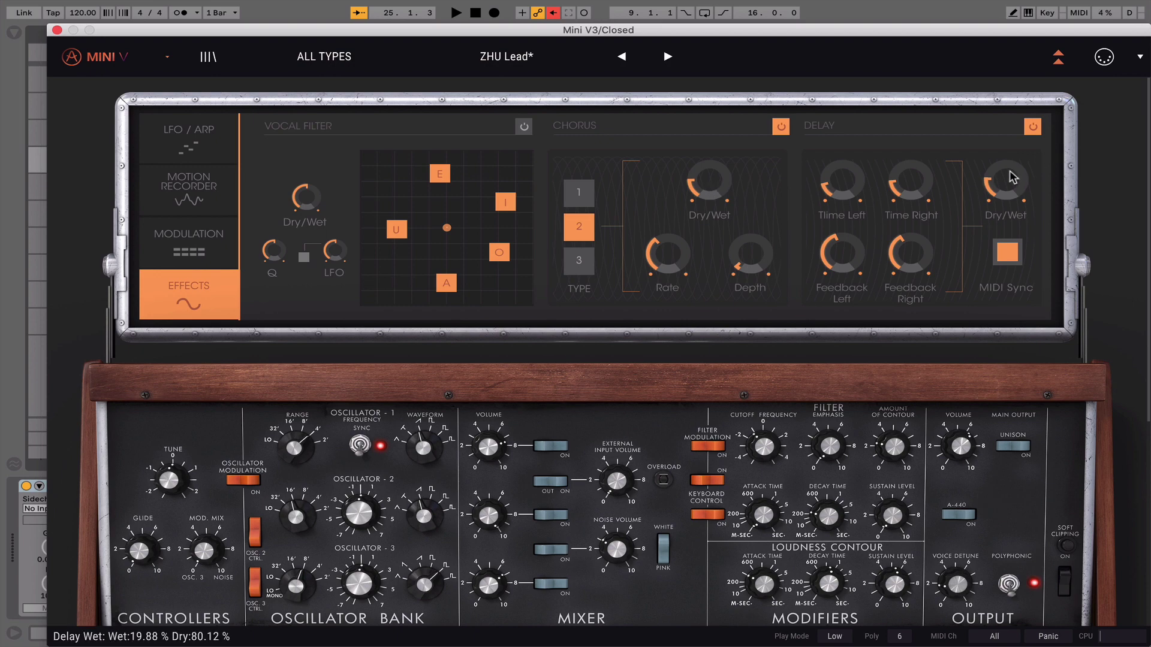
pyautogui.scroll(1, 1011, 178)
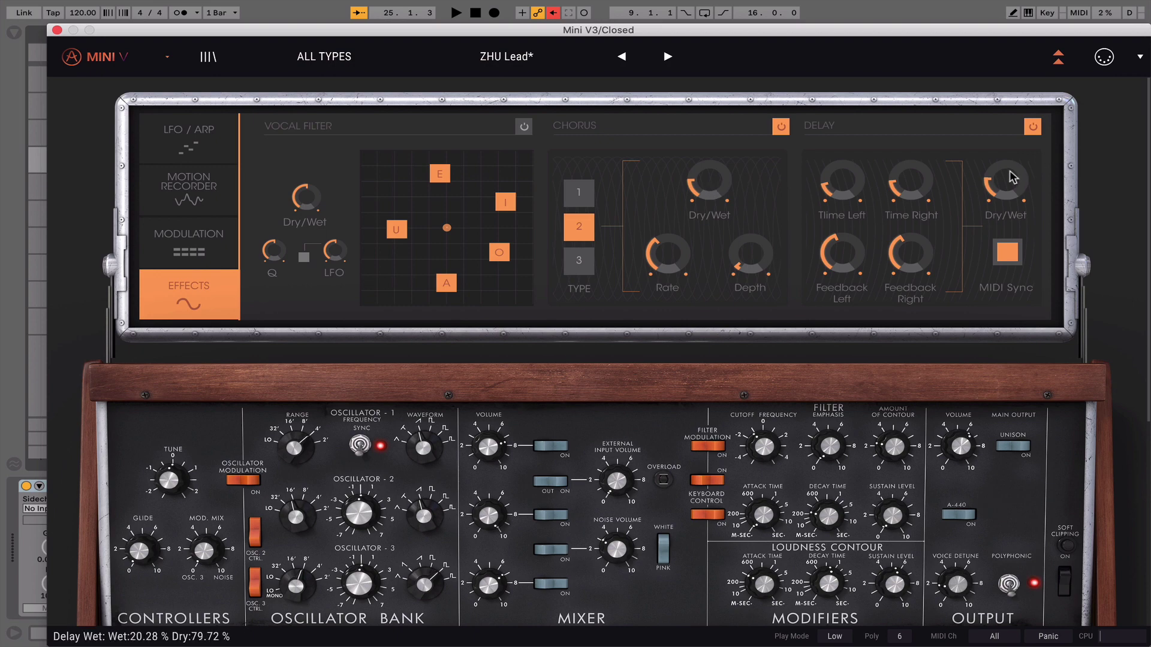
pyautogui.click(1056, 57)
pyautogui.hotkey('ctrl', 'alt', 'p')
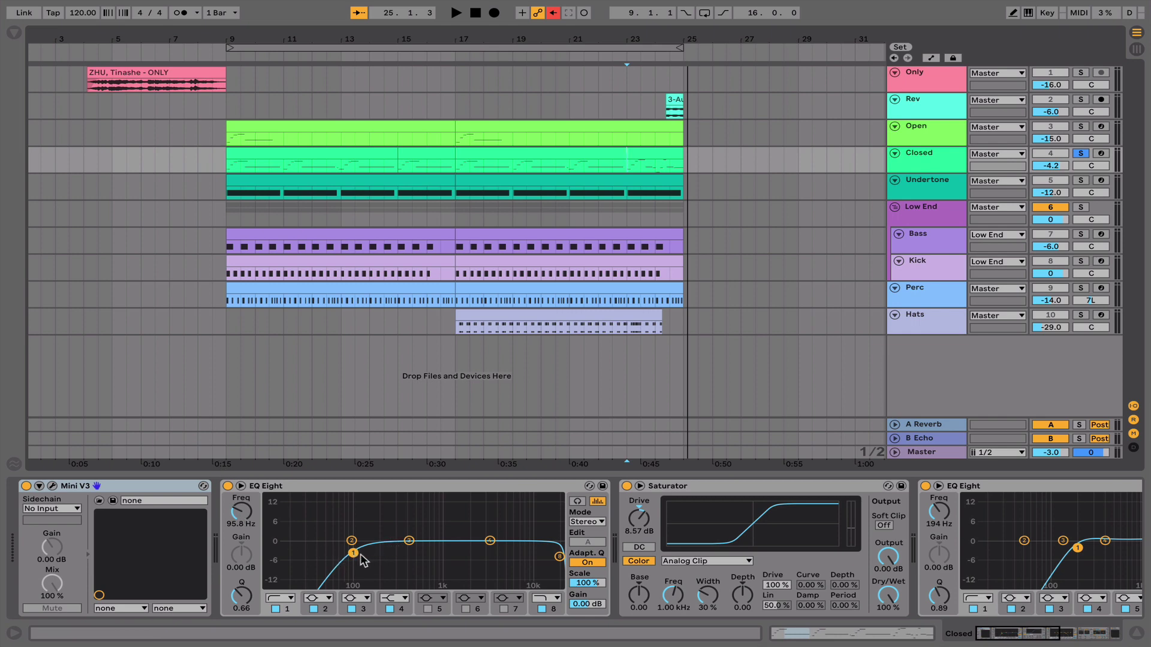
# Examine the Closed track's effects chain, from the first EQ Eight through Saturator and the second EQ Eight to Reverb.
pyautogui.hscroll(3, 578, 547)
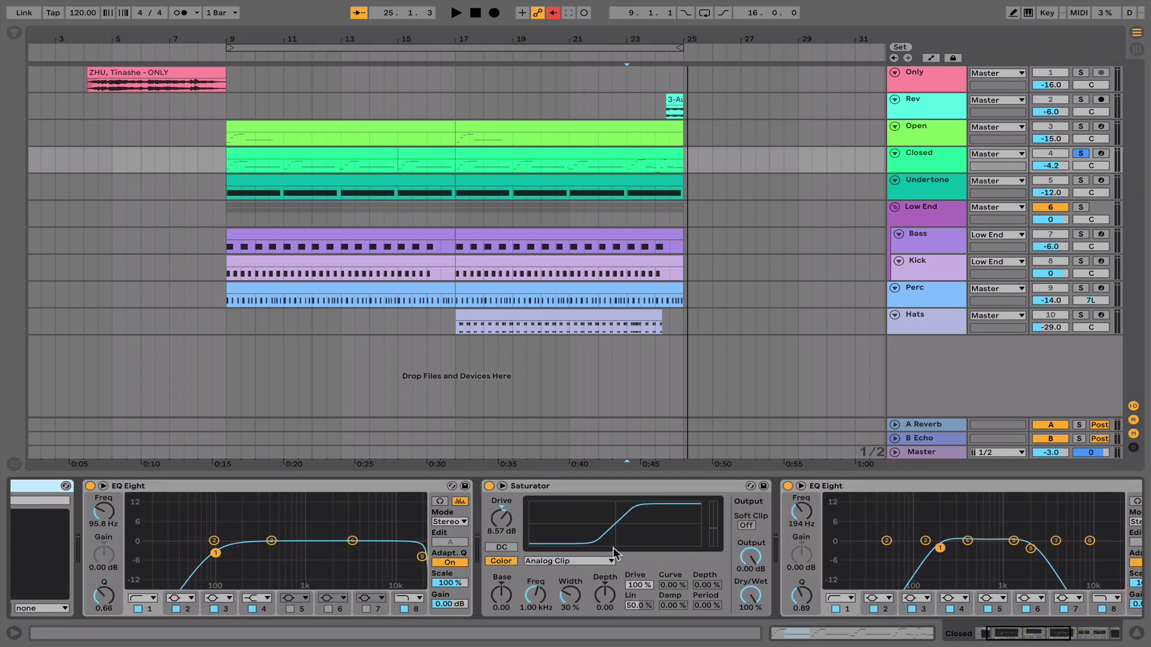
pyautogui.hscroll(10, 611, 548)
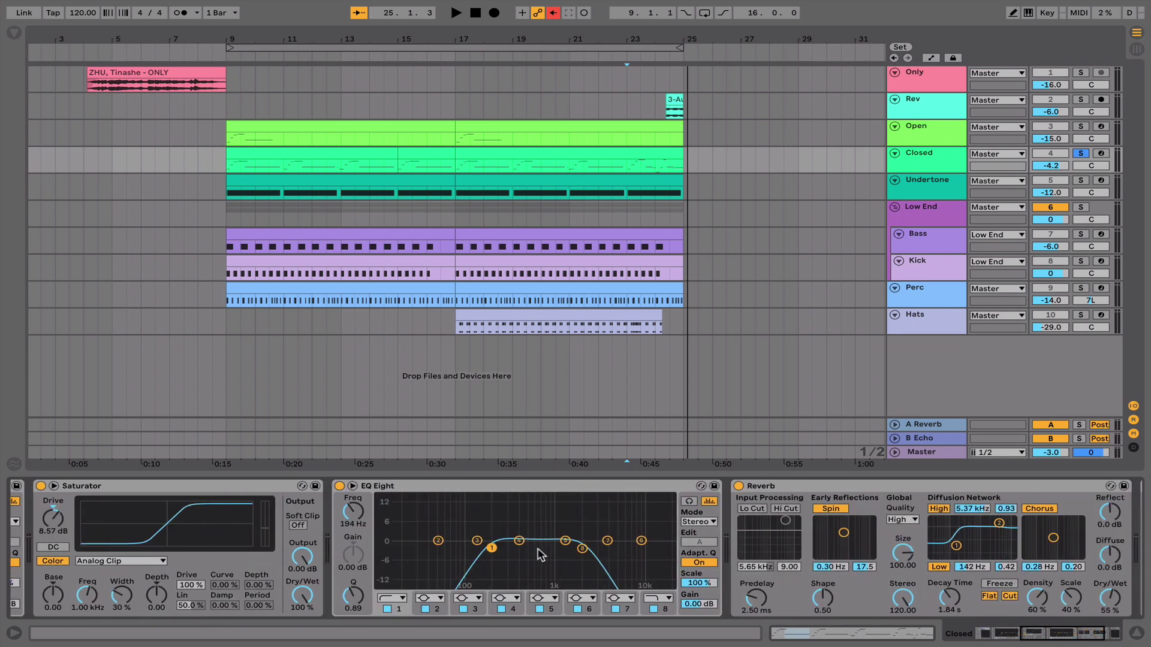
pyautogui.hscroll(6, 539, 554)
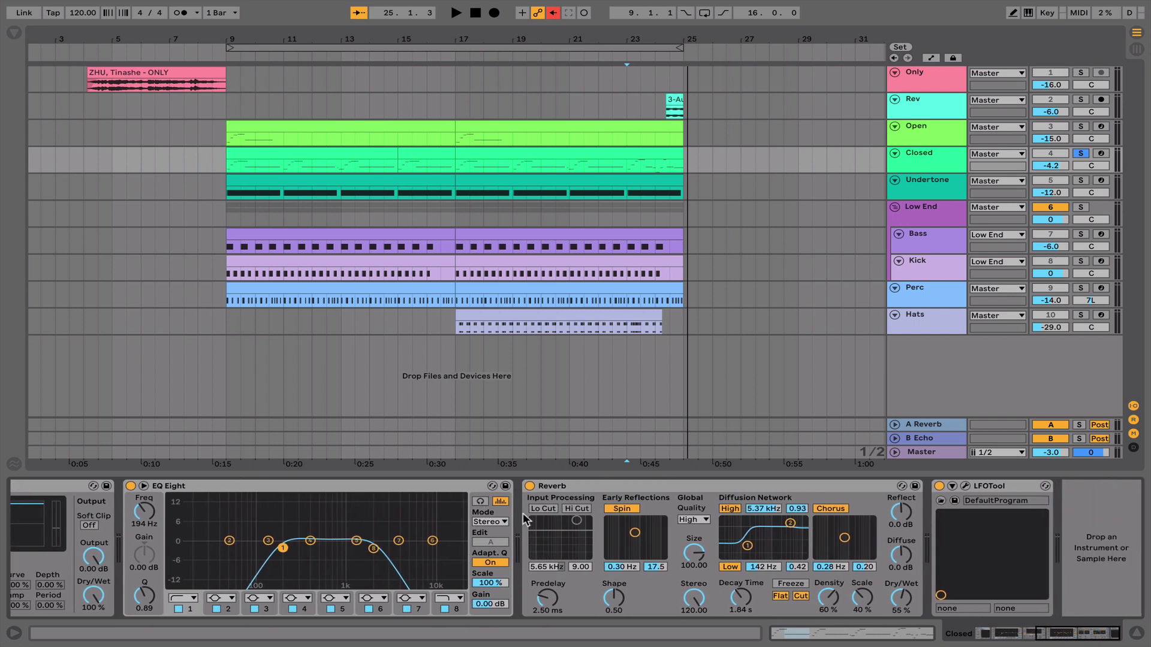
# Open the LFOTool at the end of the Closed track's effects chain.
pyautogui.click(965, 486)
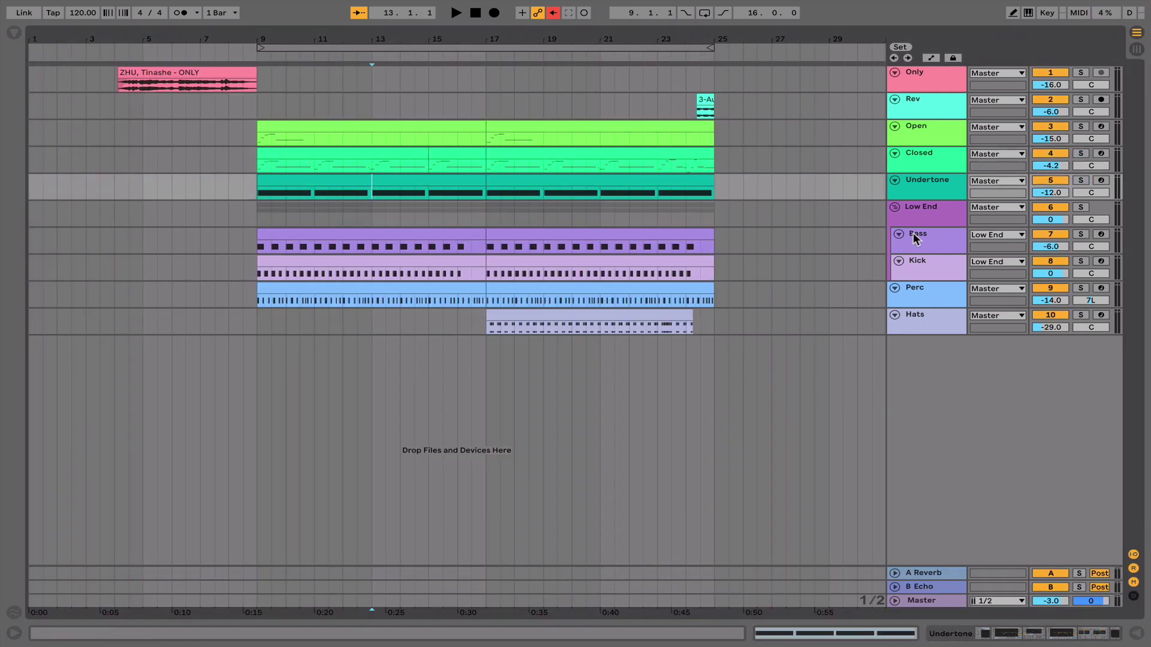
# Inspect the Undertone track's Mini V3 loudness envelope, chorus and delay, and its effects chain from the first EQ Eight through Reverb.
pyautogui.doubleClick(930, 186)
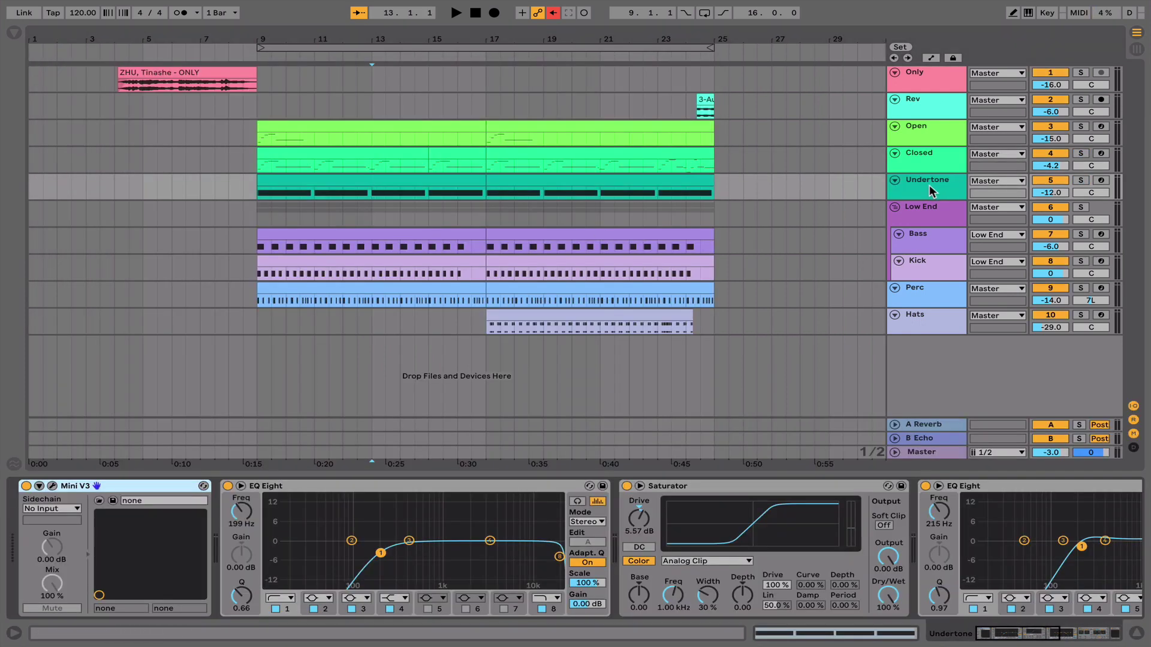
pyautogui.click(52, 487)
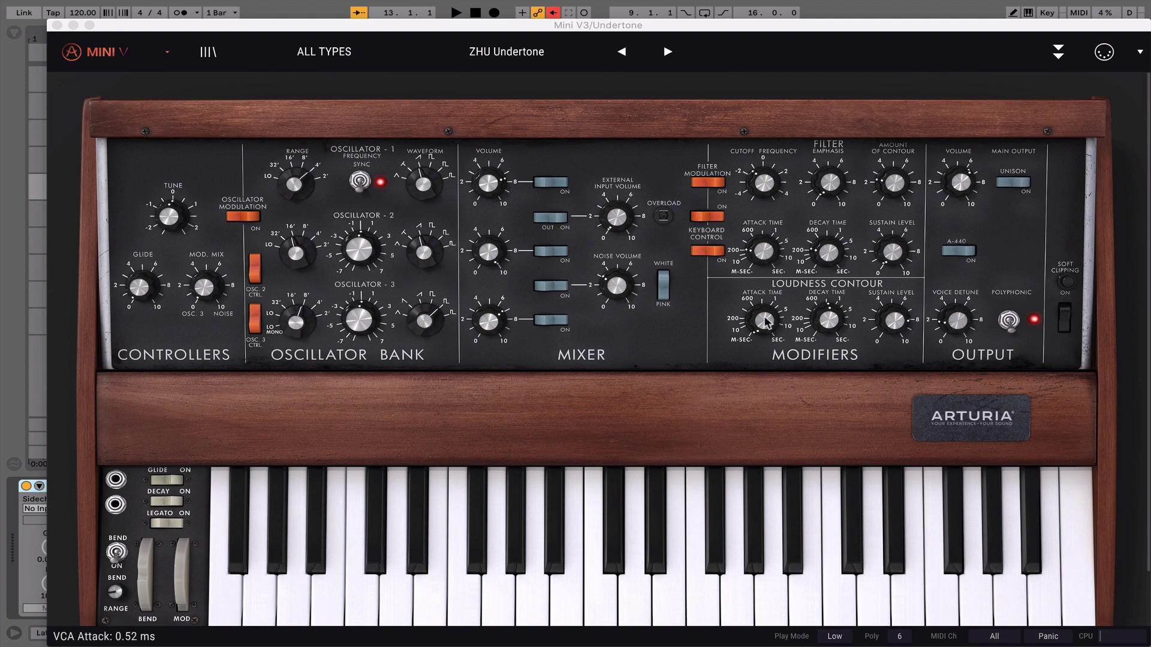
pyautogui.click(816, 317)
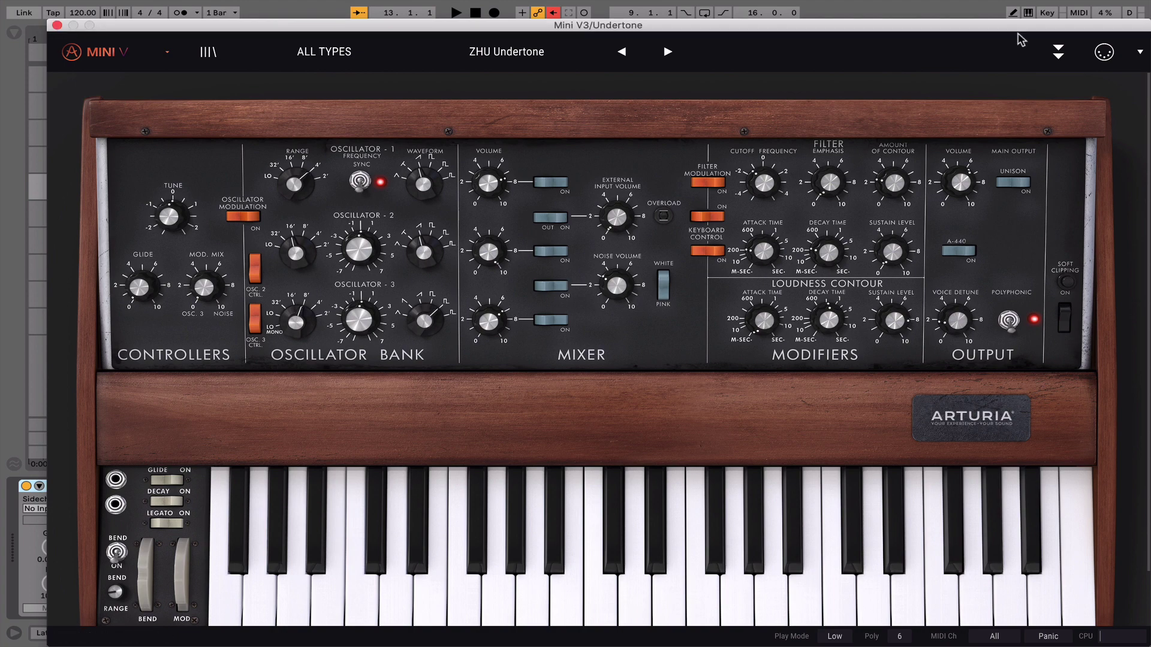
pyautogui.click(1058, 60)
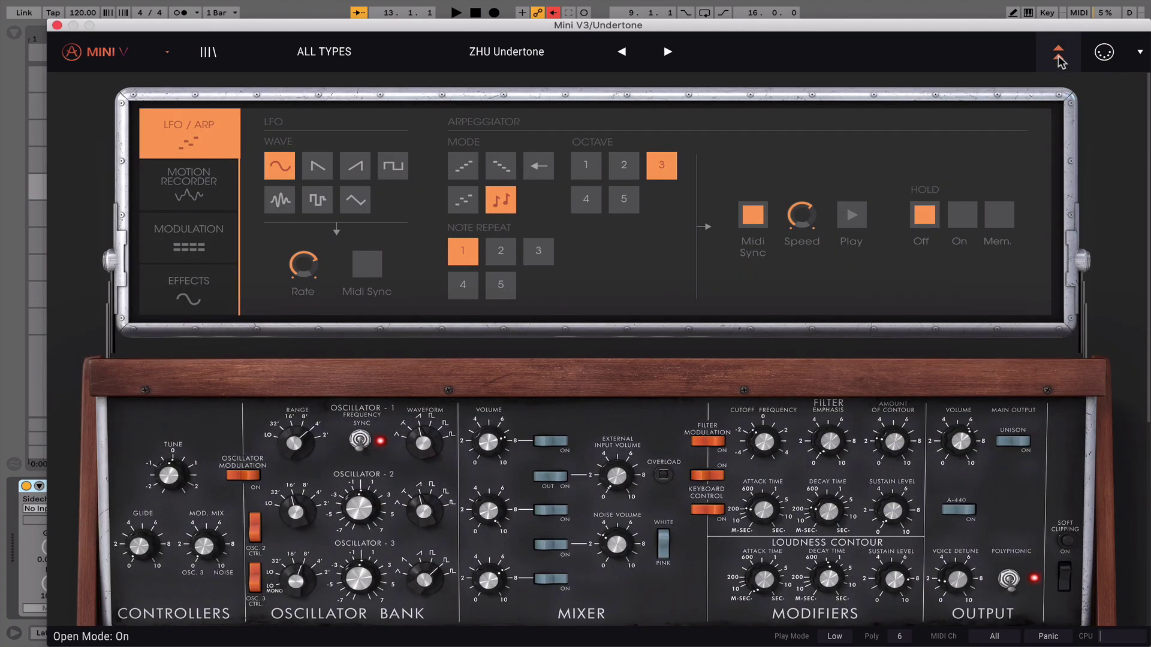
pyautogui.click(170, 303)
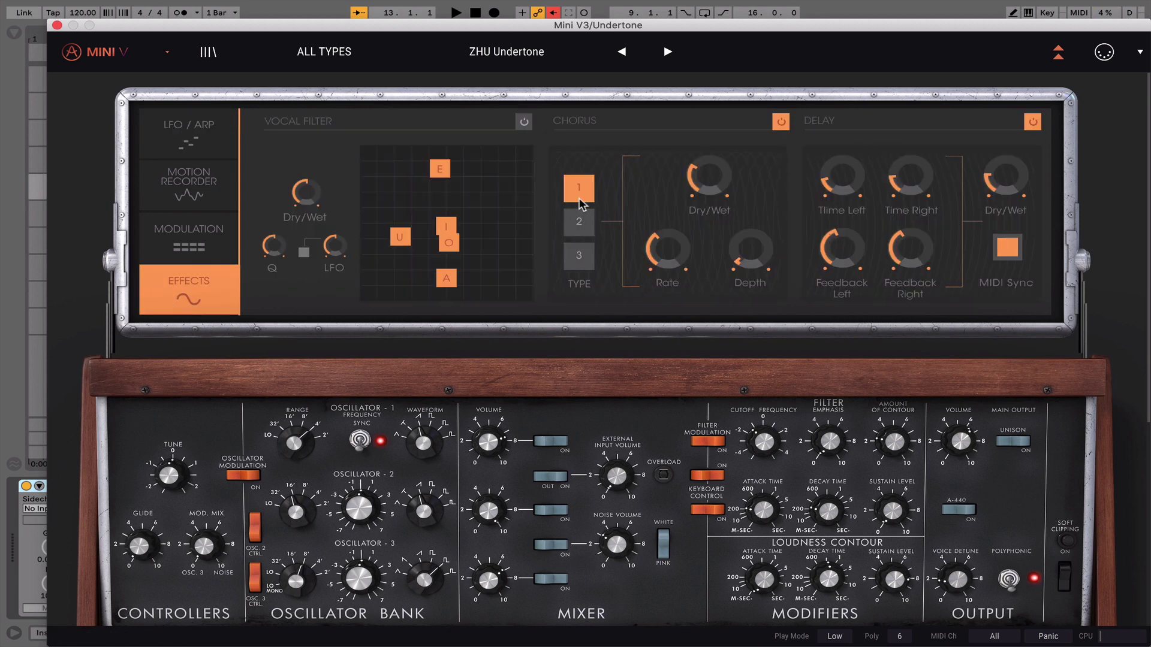
pyautogui.click(1058, 60)
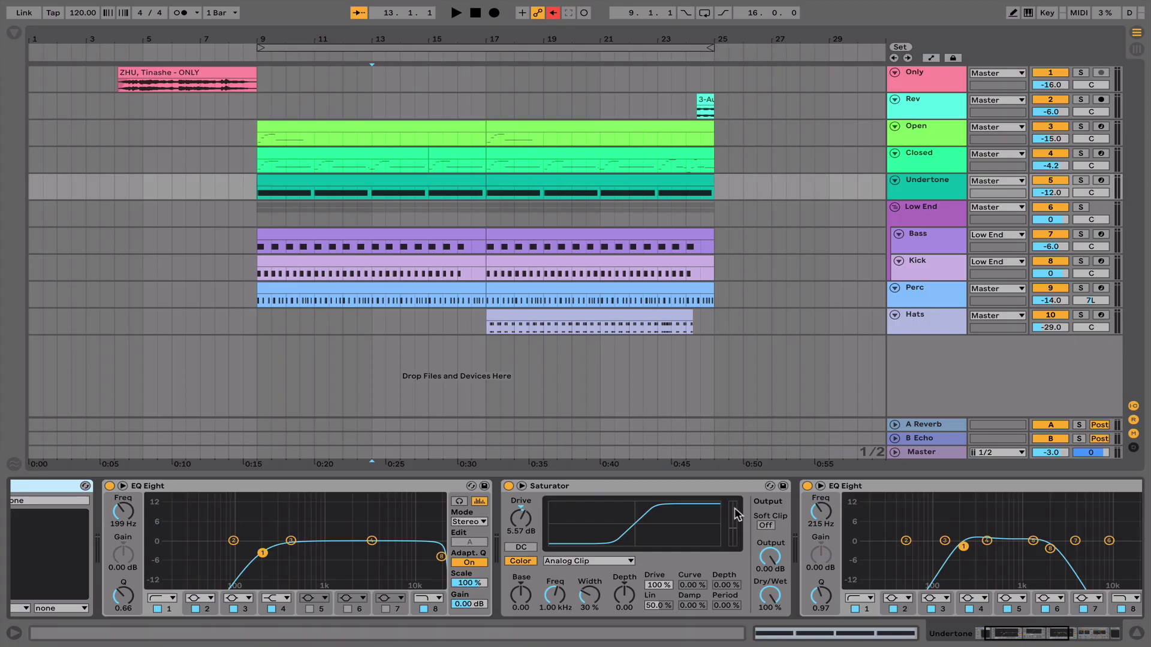
pyautogui.hscroll(5, 735, 508)
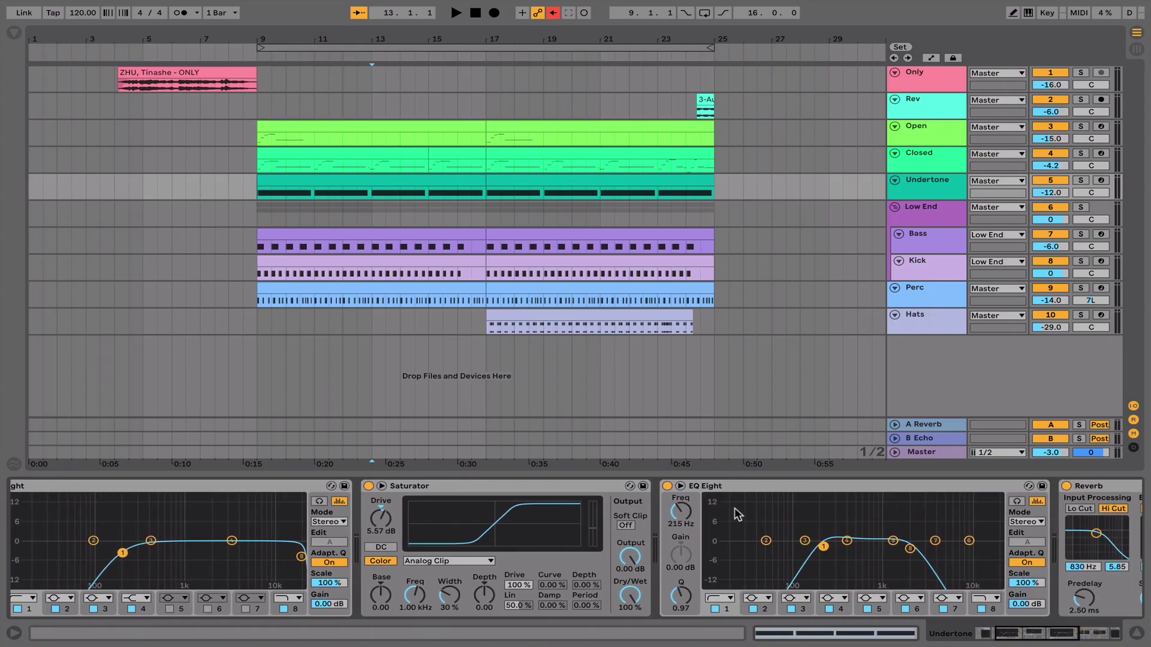
pyautogui.hscroll(5, 736, 516)
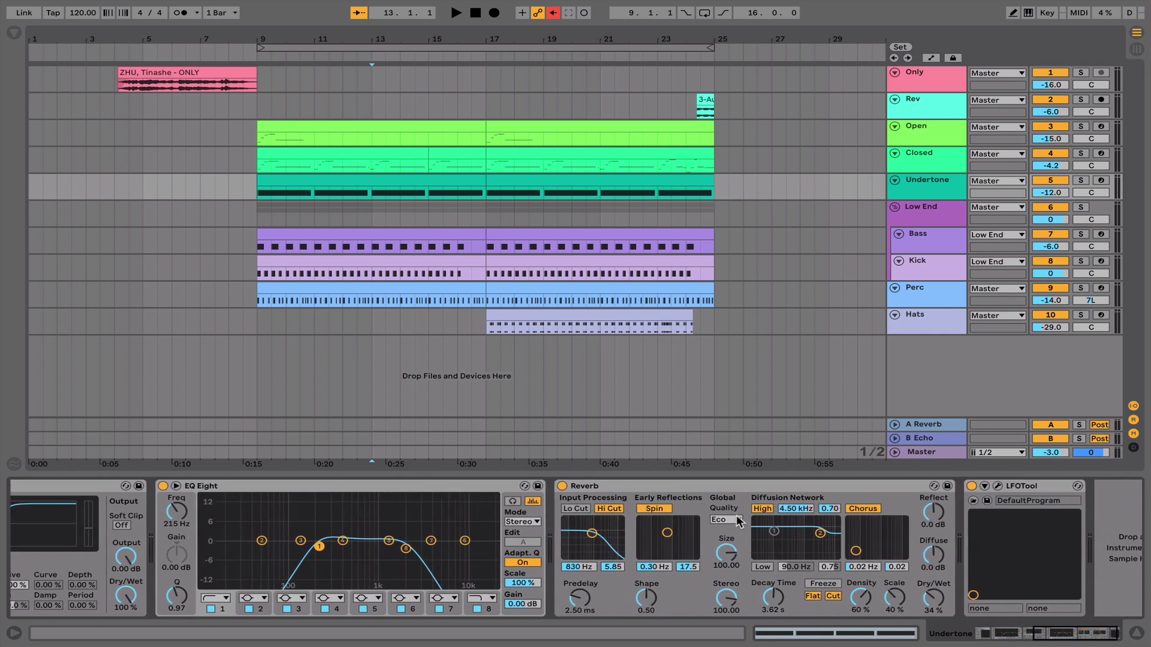
# Show the Low End group's Glue Compressor, solo the group, and audition it from bar 13.
pyautogui.click(926, 214)
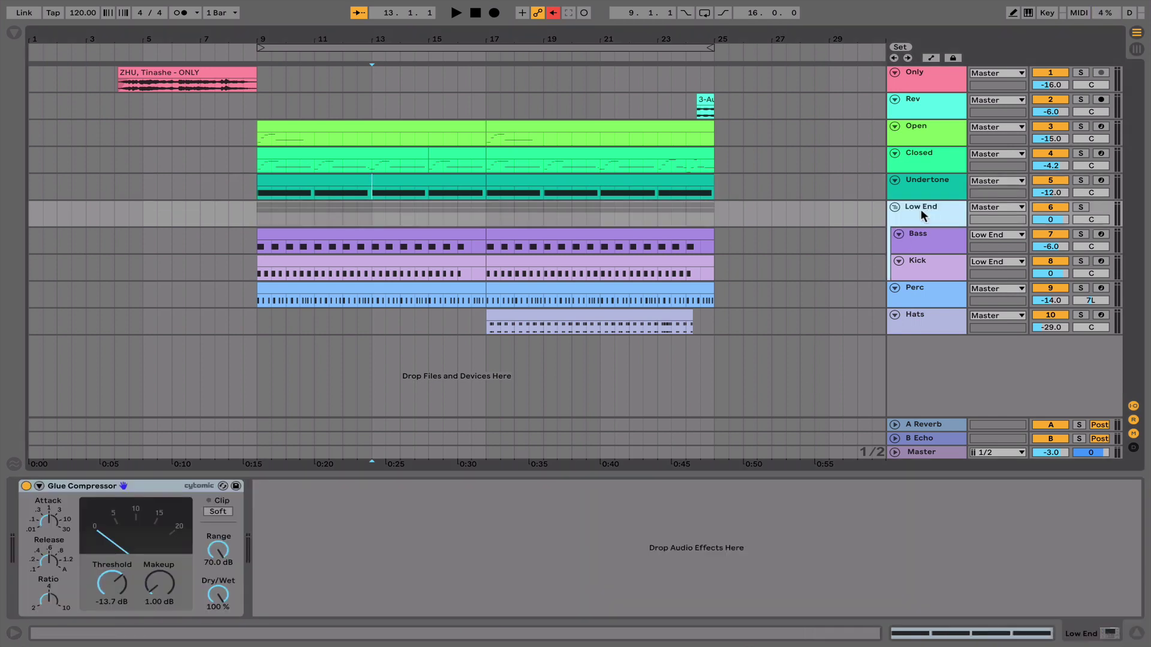
pyautogui.click(1080, 206)
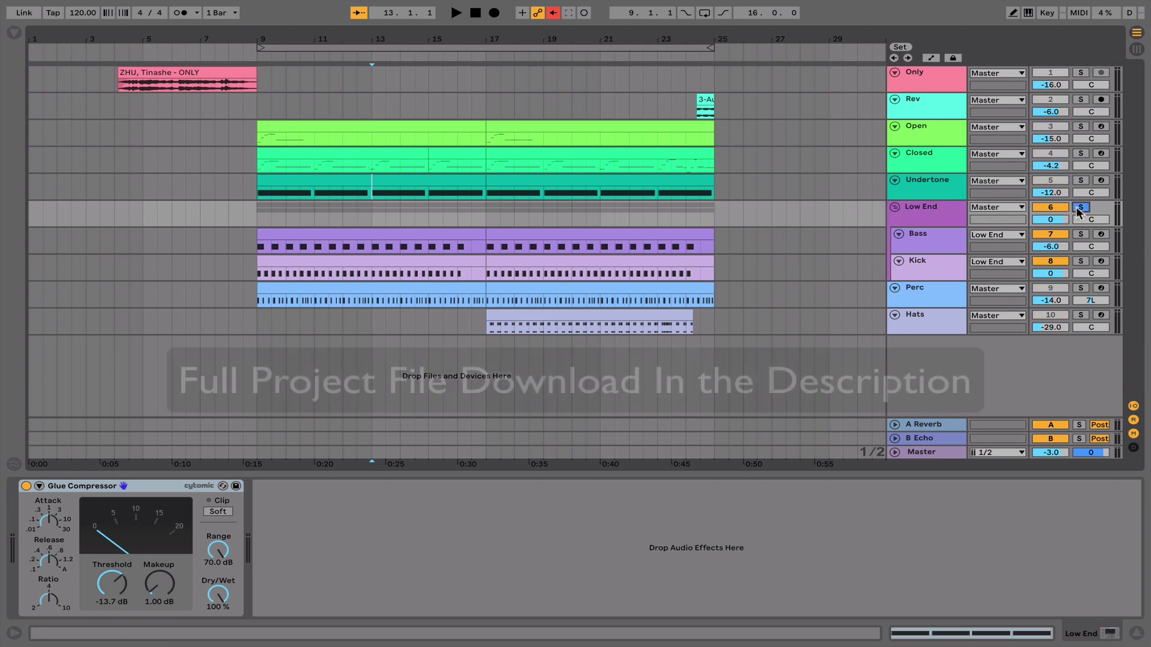
pyautogui.press('space')
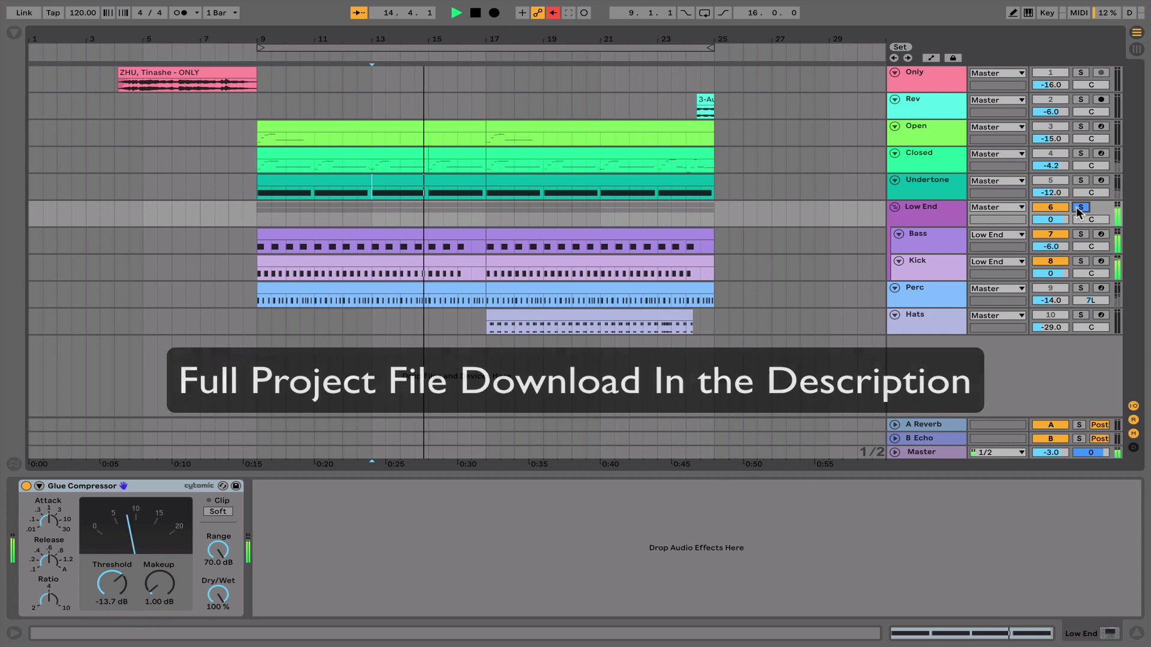
pyautogui.press('space')
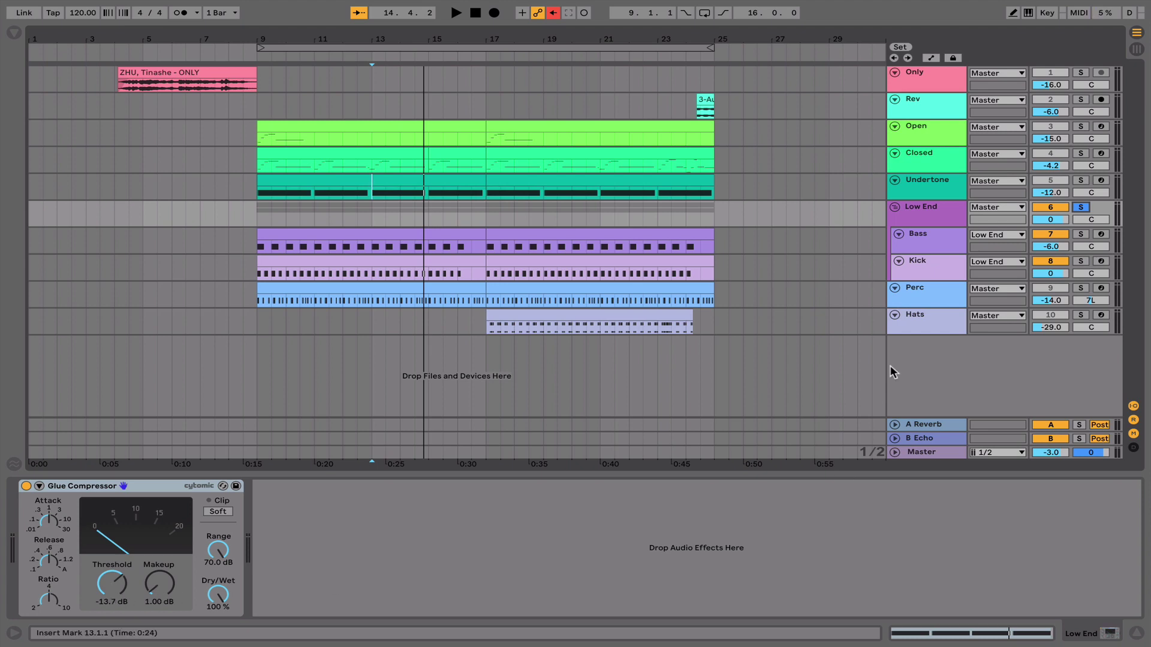
# Inspect the Kick track's Kick-C78 sample and its SerumFX distortion settings, and close the SerumFX window.
pyautogui.doubleClick(332, 268)
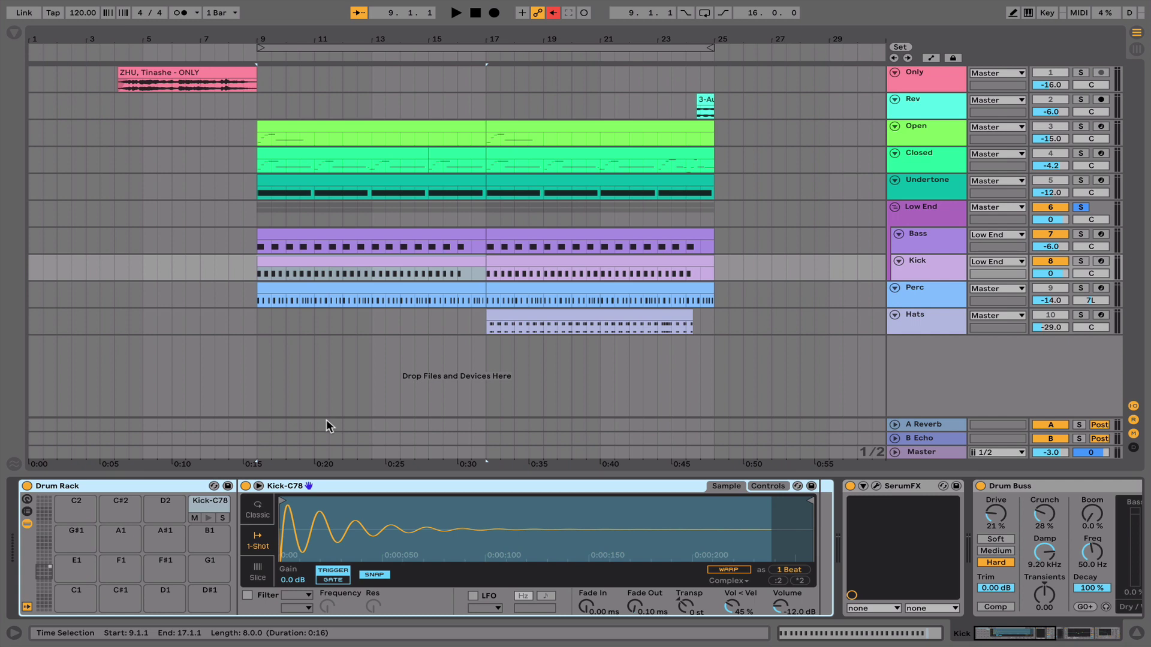
pyautogui.hscroll(5, 488, 527)
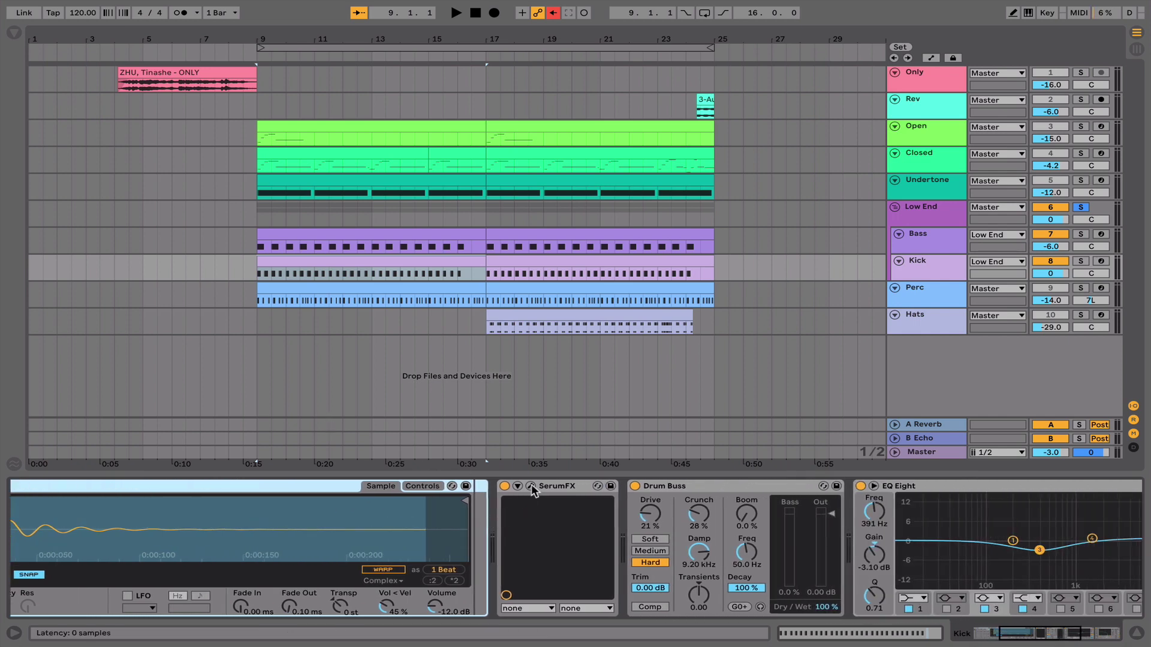
pyautogui.click(531, 488)
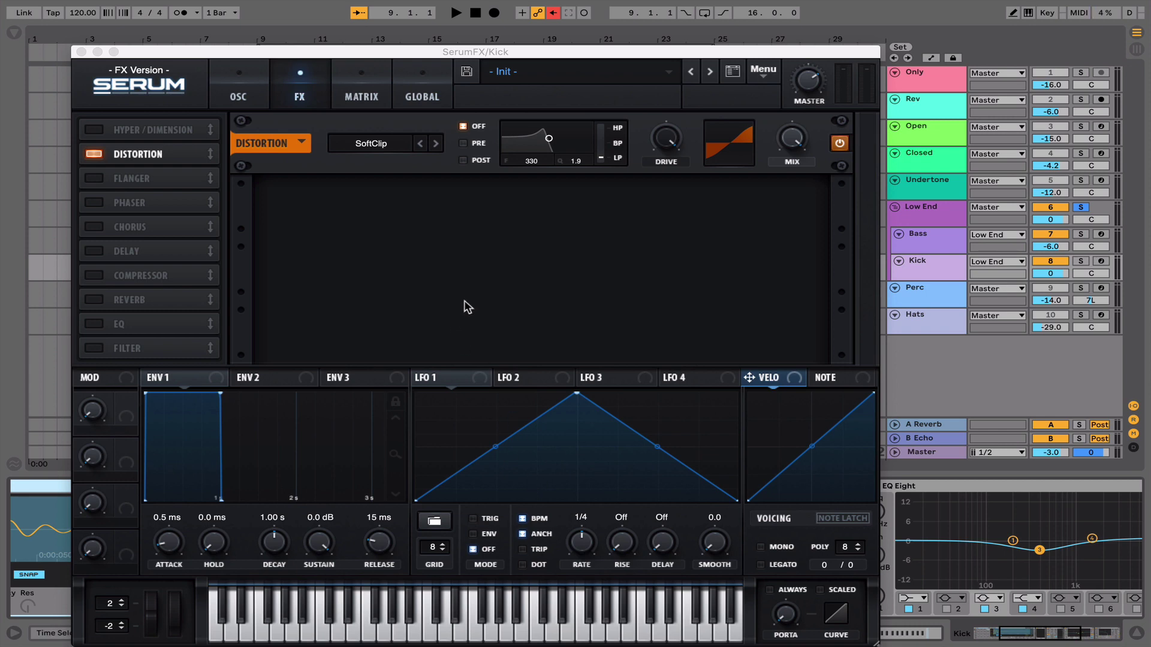
pyautogui.click(80, 52)
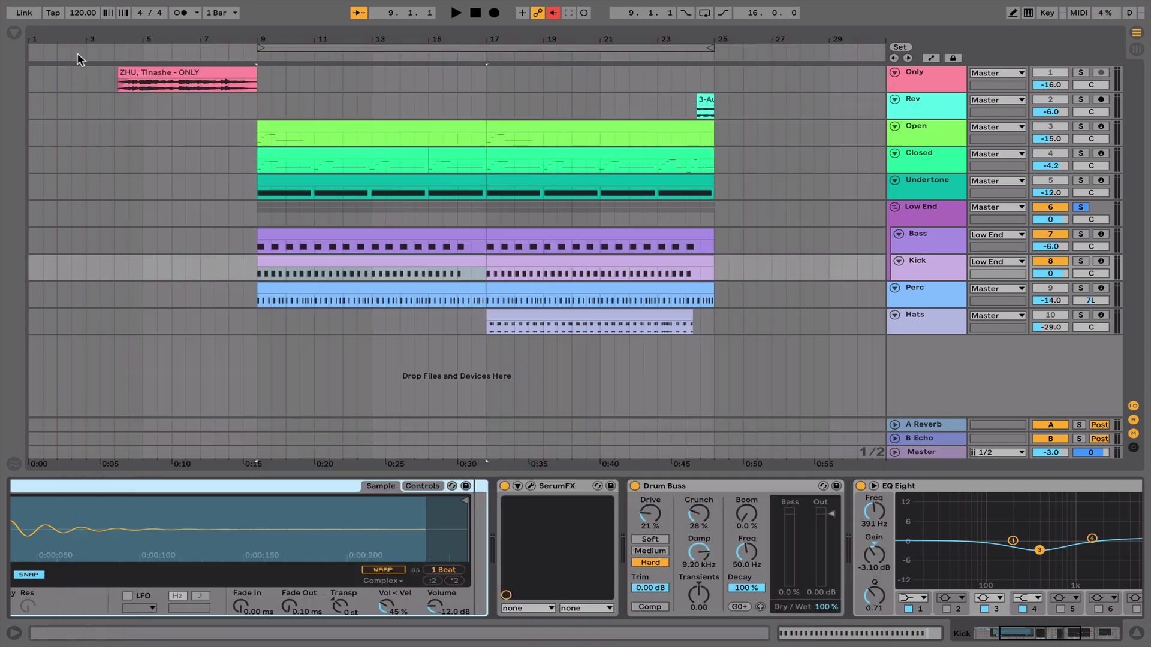
# Examine the rest of the Kick track's effects chain, from Drum Buss through EQ Eight to Auto Filter.
pyautogui.hscroll(2, 662, 508)
pyautogui.hscroll(3, 662, 509)
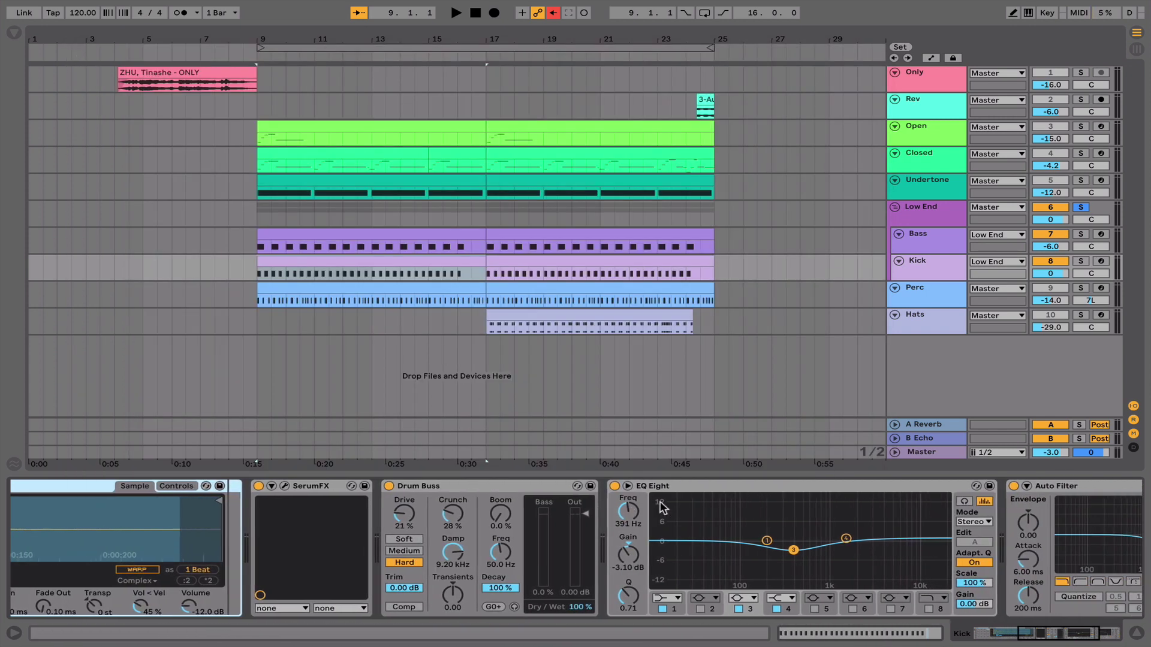
pyautogui.hscroll(2, 661, 509)
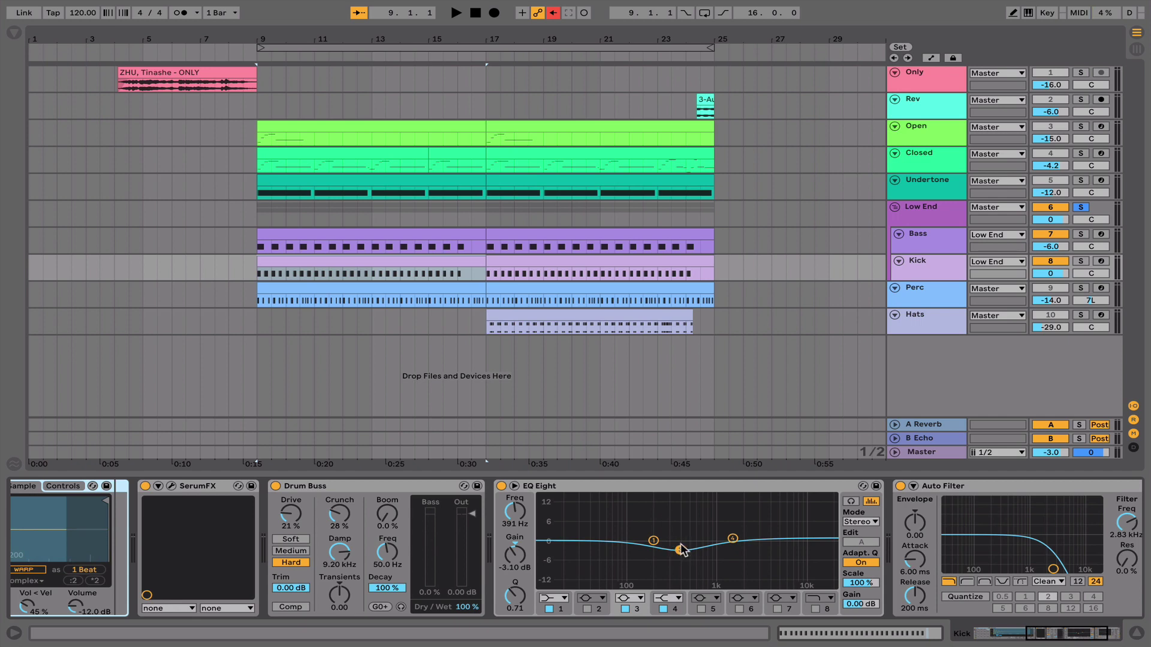
pyautogui.hscroll(3, 681, 552)
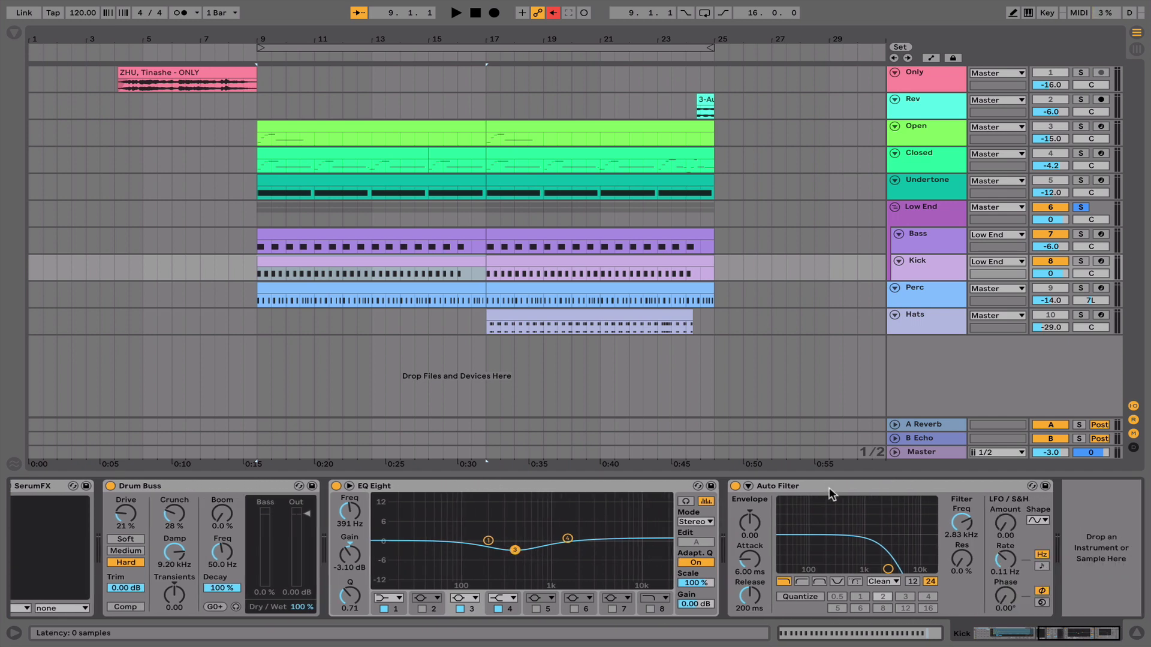
# Inspect the Bass track's LFOTool volume shape and its Serum oscillator and filter settings, closing each plug-in window.
pyautogui.click(924, 249)
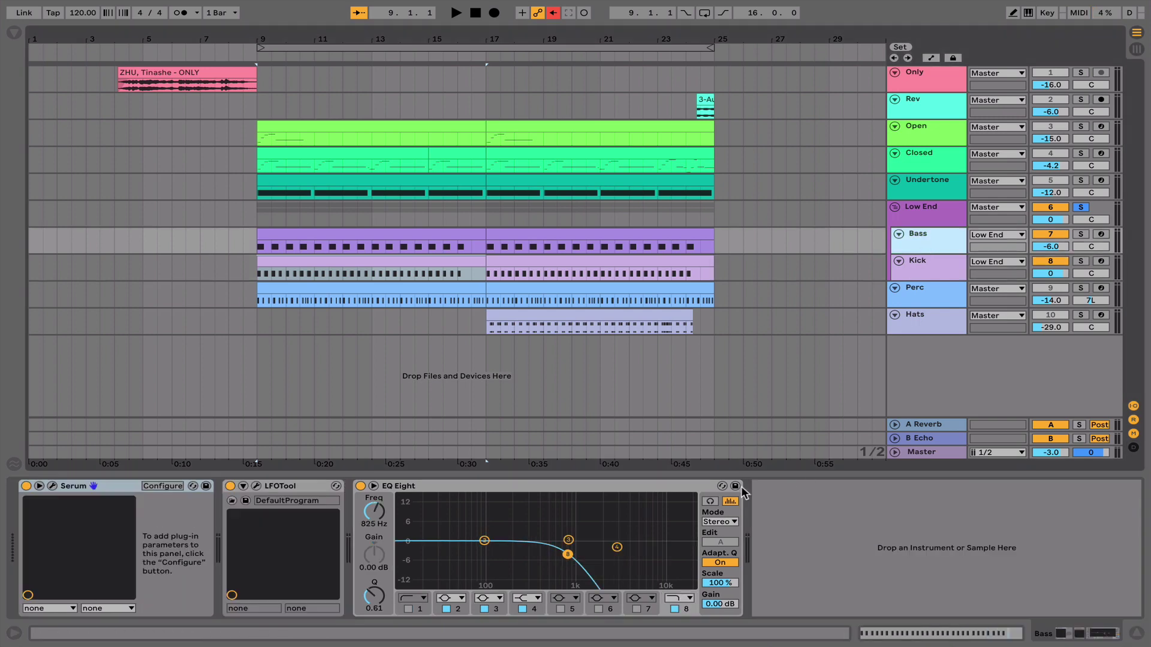
pyautogui.click(256, 486)
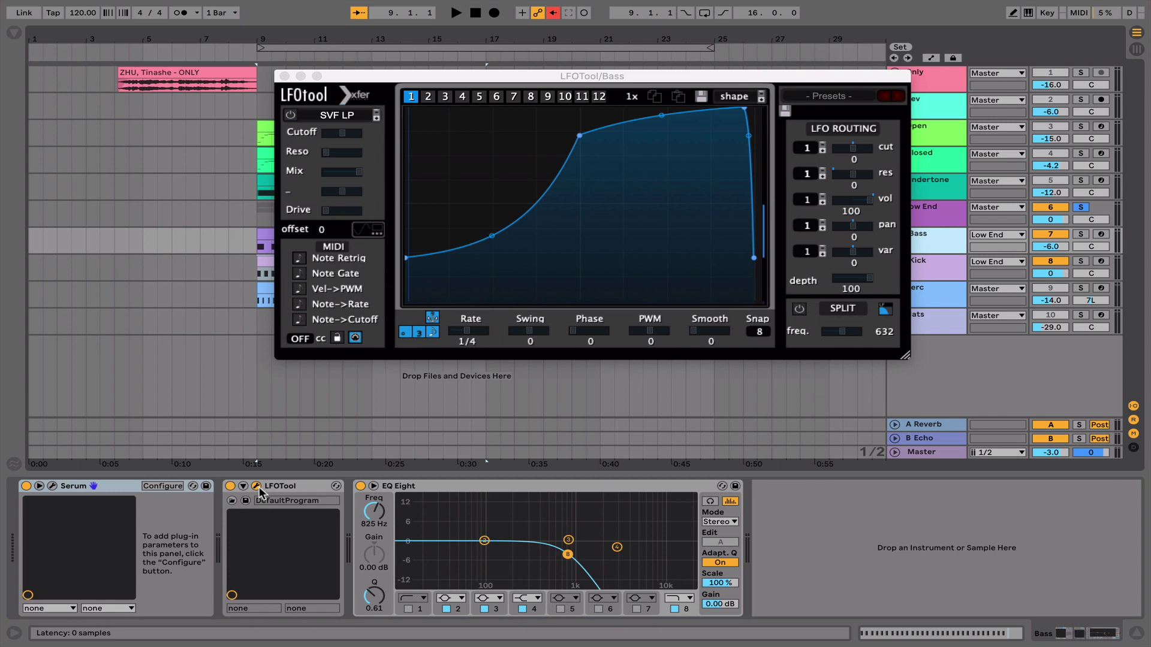
pyautogui.click(257, 487)
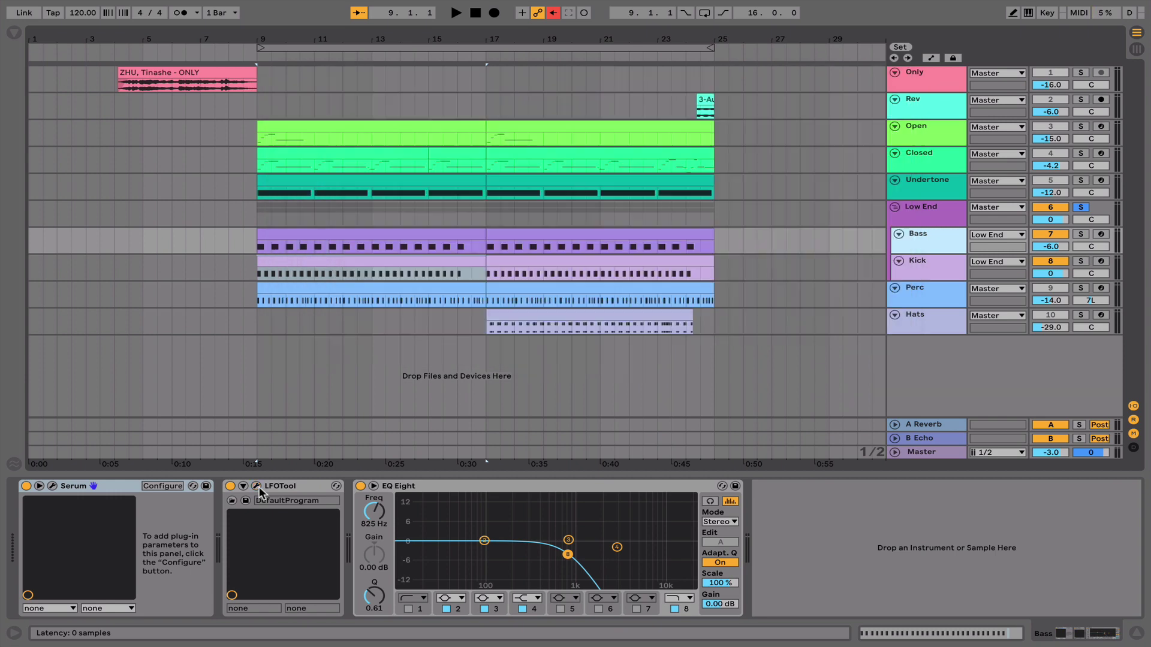
pyautogui.click(53, 486)
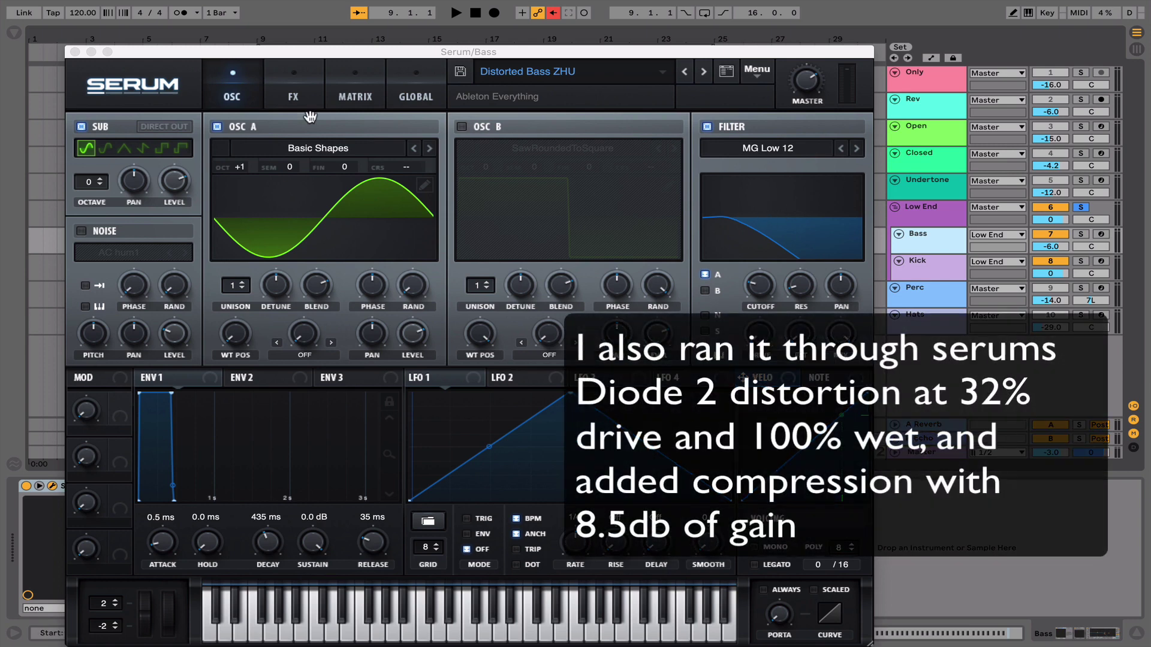
pyautogui.click(75, 51)
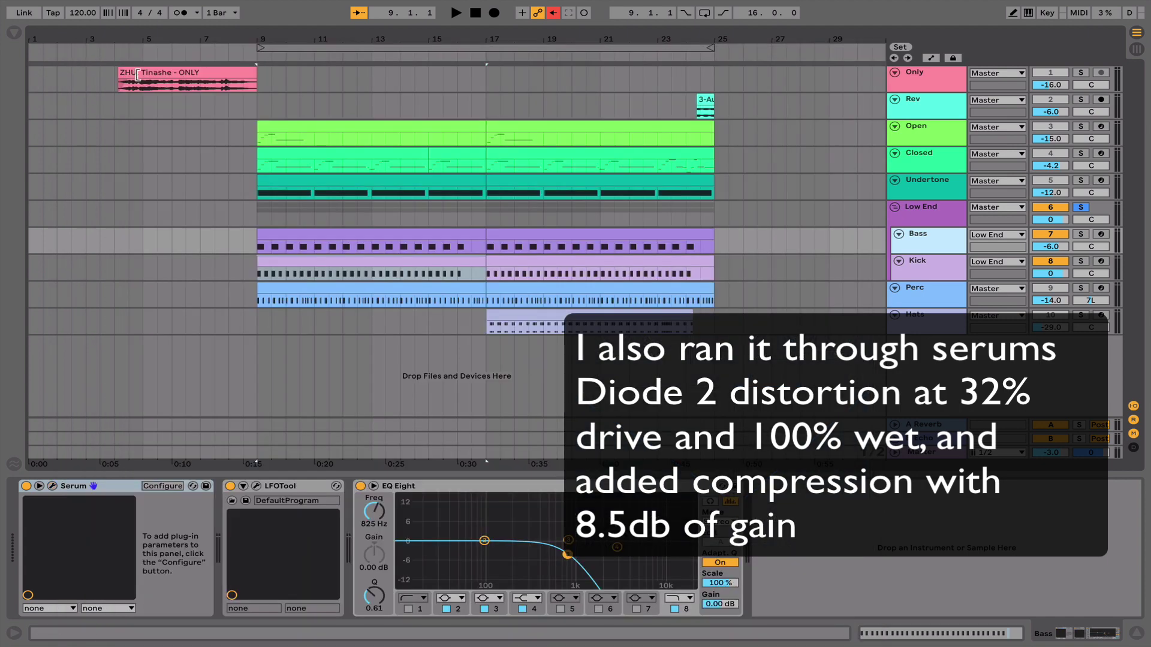
# Examine the control settings of the Perc_Cowbell5 sampler on the Perc track, including its envelope, transposition and random pan.
pyautogui.click(919, 289)
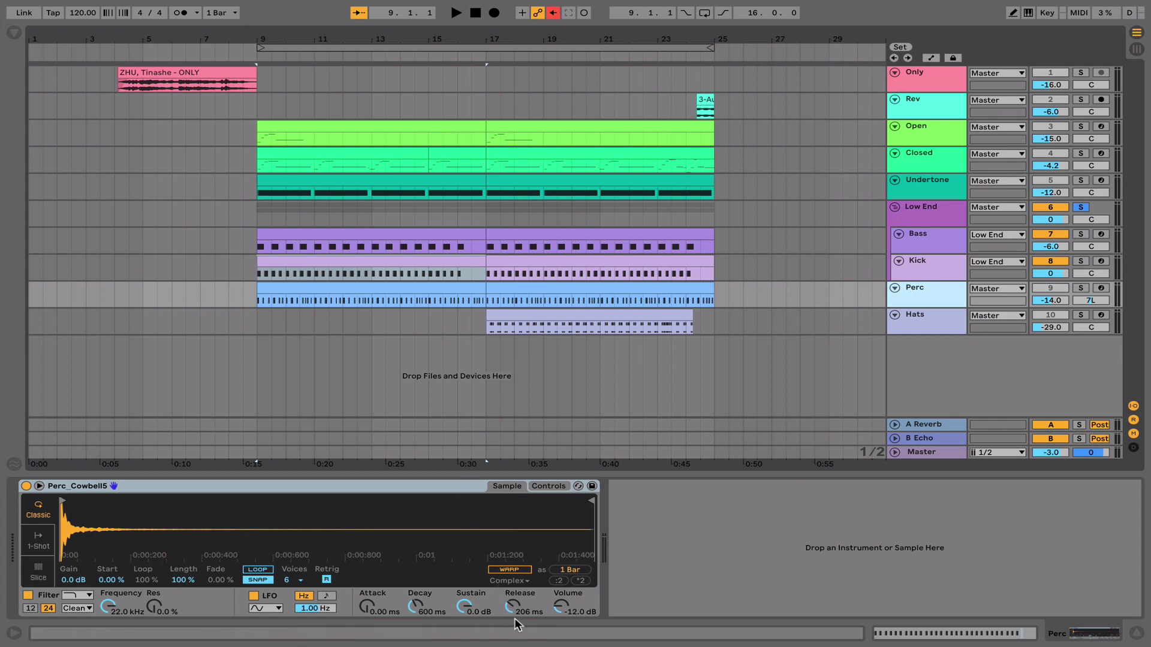
pyautogui.click(546, 487)
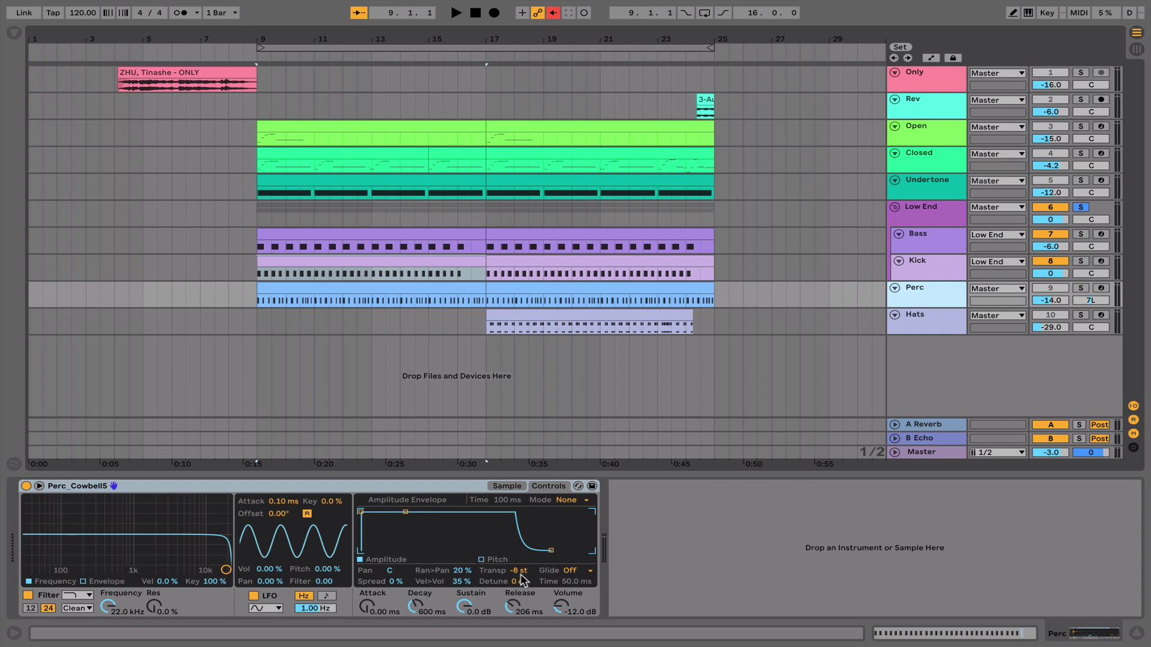
# Set the cowbell sampler's random pan to 100%, solo the Perc track, and audition its first clip from bar 9.
pyautogui.click(453, 579)
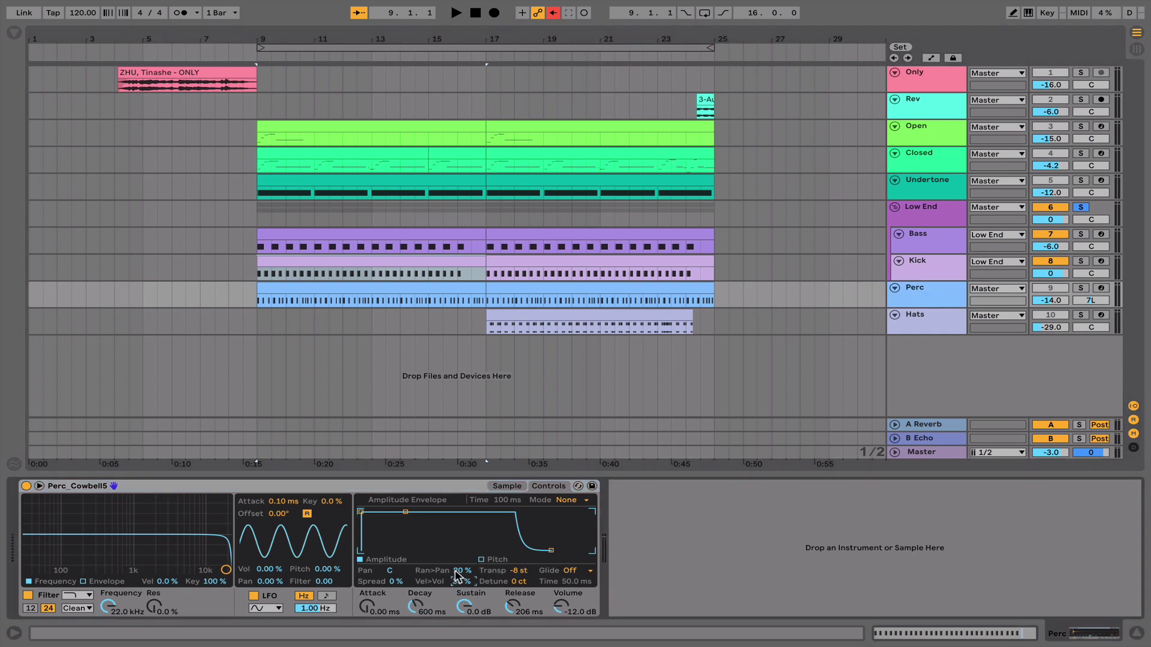
pyautogui.click(371, 292)
pyautogui.press('s')
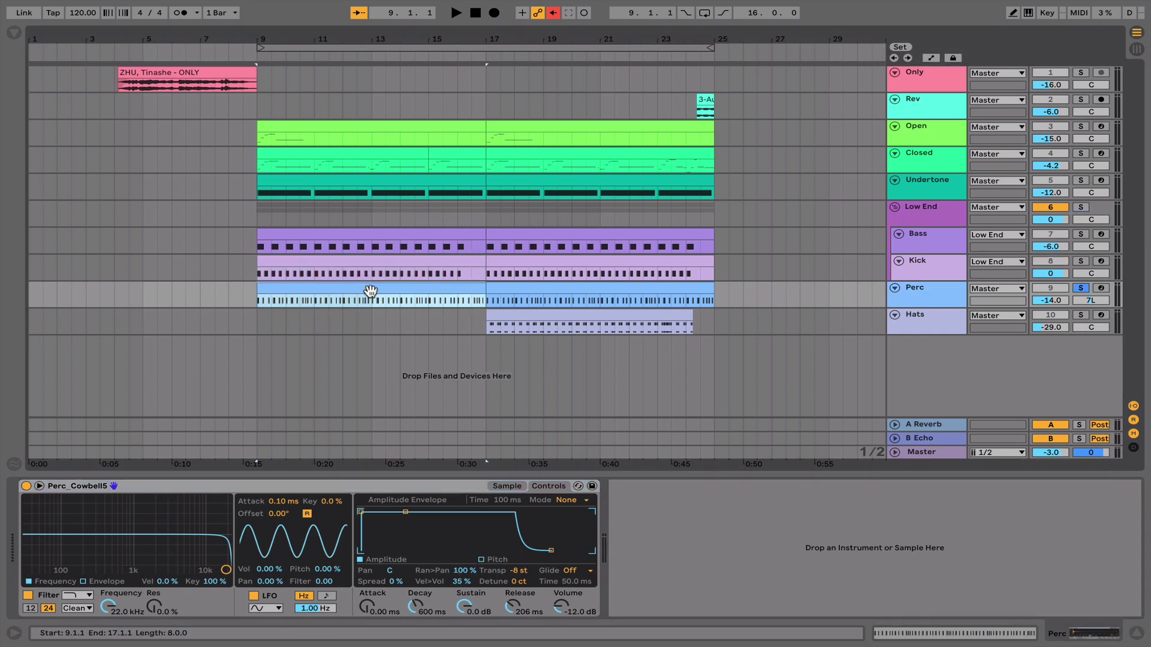
pyautogui.press('space')
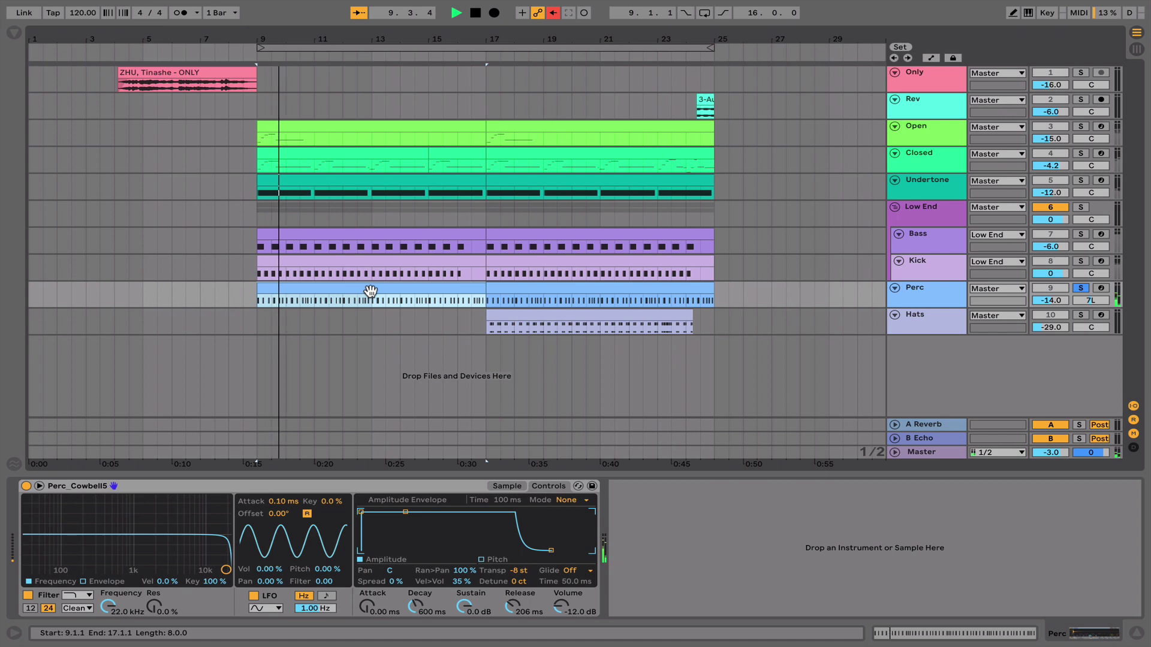
pyautogui.press('space')
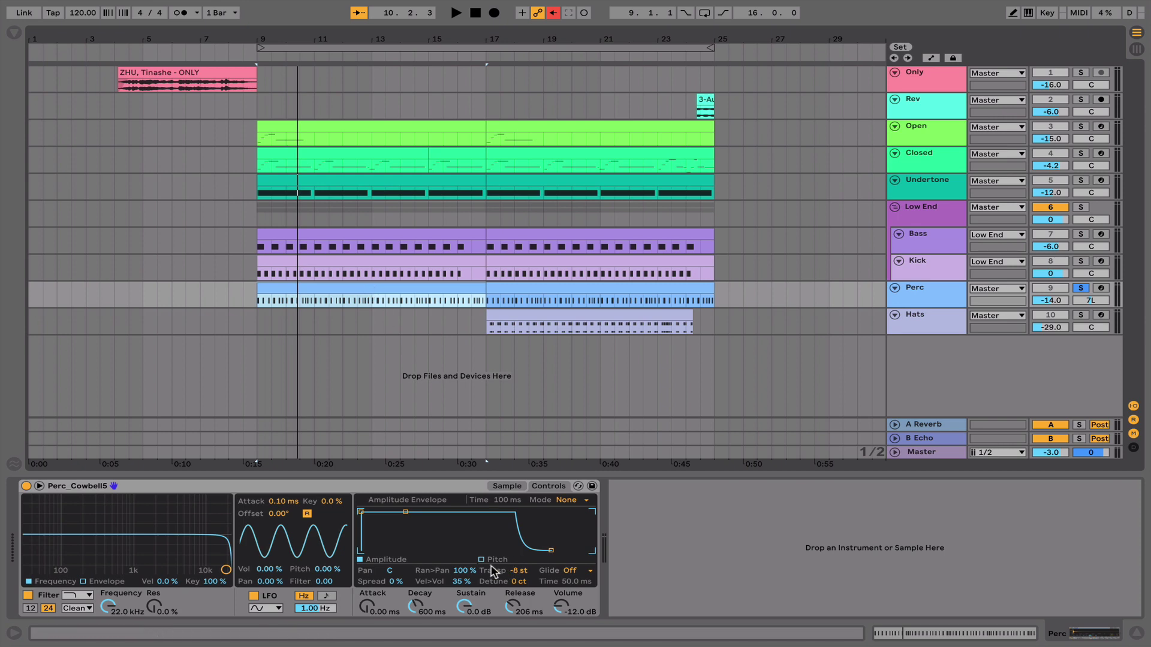
# Set the Perc_Cowbell5 sampler's random pan to 20%.
pyautogui.click(471, 571)
pyautogui.write('20')
pyautogui.press('Return')
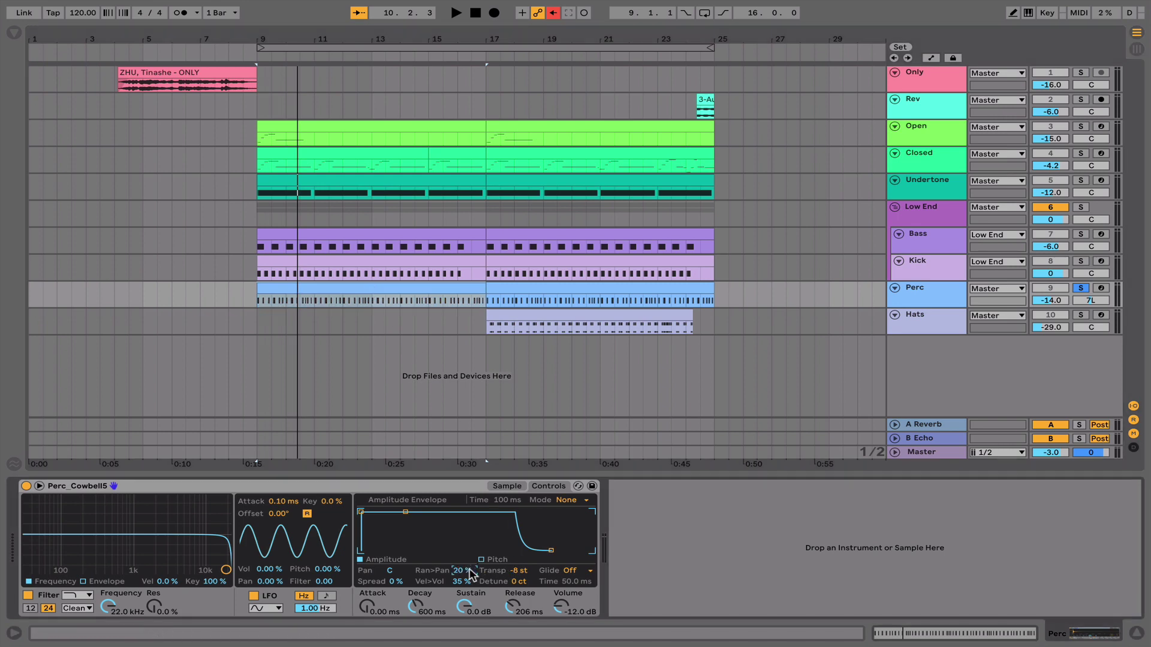
# Examine the note pattern and velocities of the Perc track's first clip in an enlarged note editor, and hide the clip view.
pyautogui.doubleClick(398, 295)
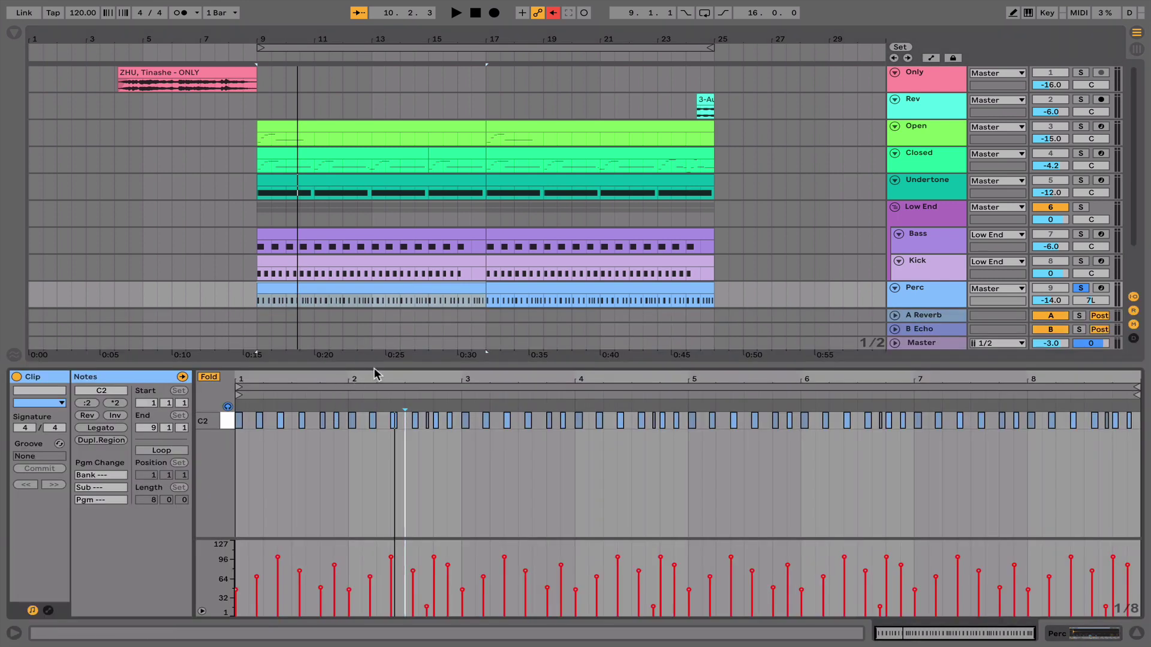
pyautogui.moveTo(377, 366); pyautogui.dragTo(380, 323)
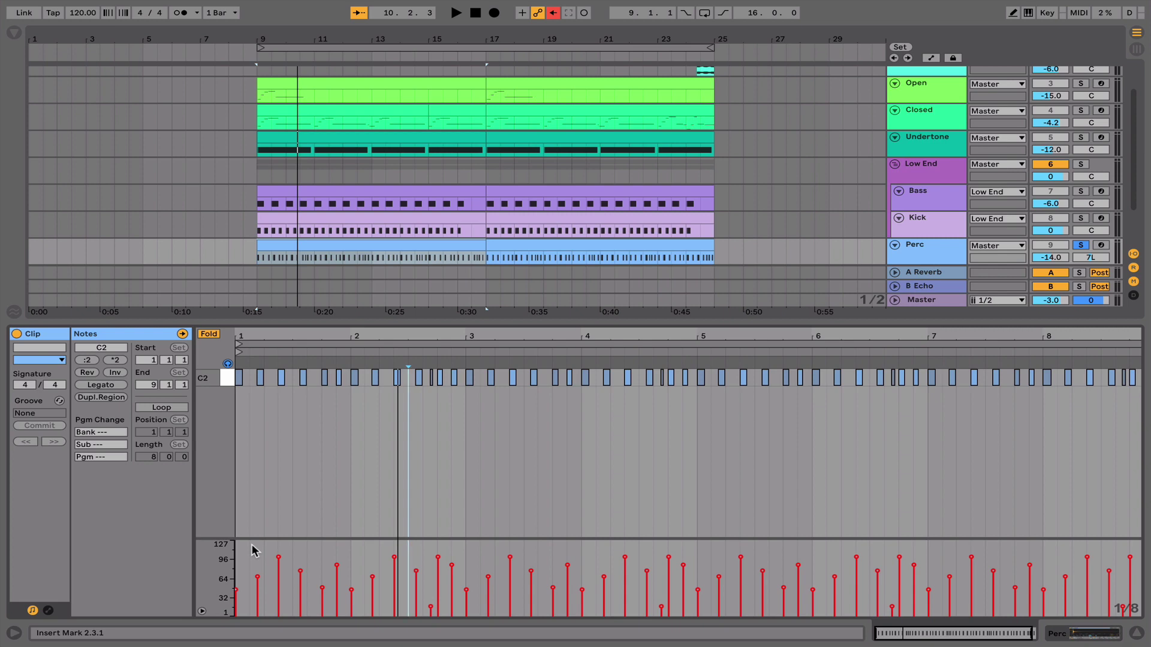
pyautogui.click(555, 384)
pyautogui.hotkey('ctrl', 'alt', 'l')
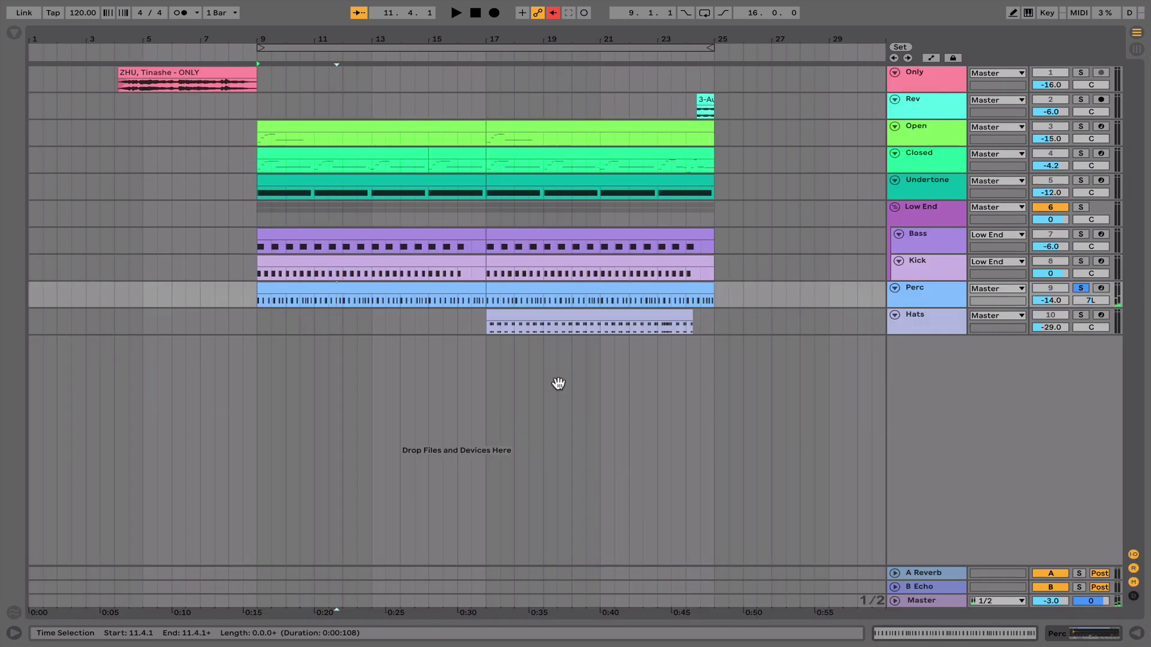
# Examine the Hats track's clip notes and velocities, solo the track, and audition it from bar 17.
pyautogui.click(954, 333)
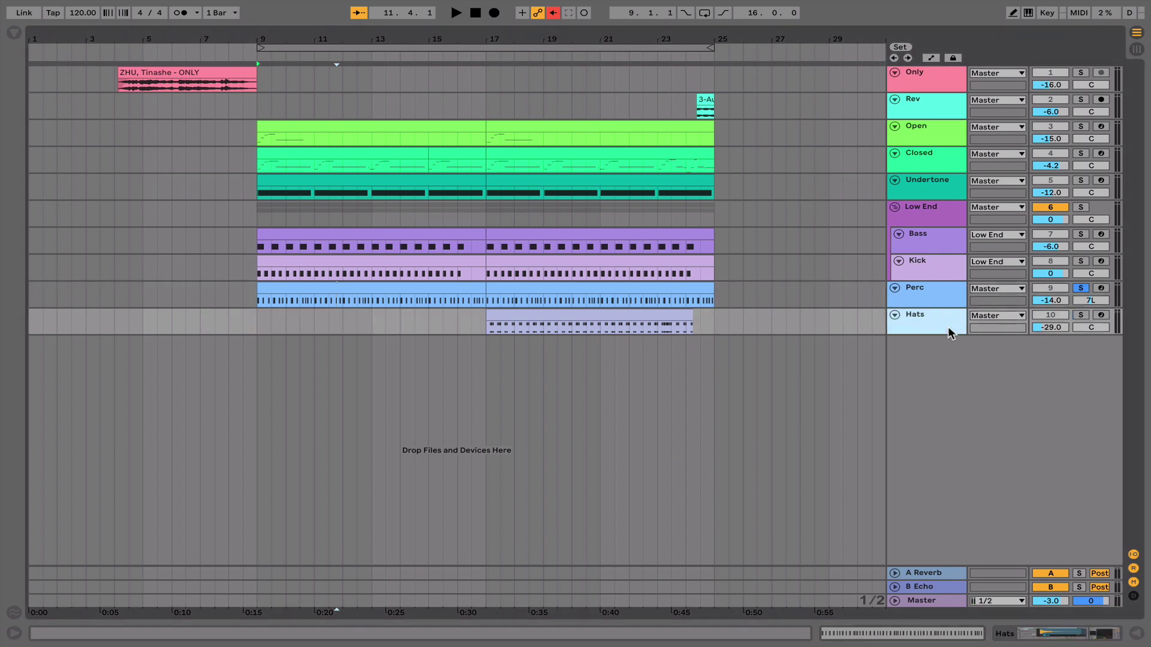
pyautogui.hotkey('ctrl', 'alt', 'l')
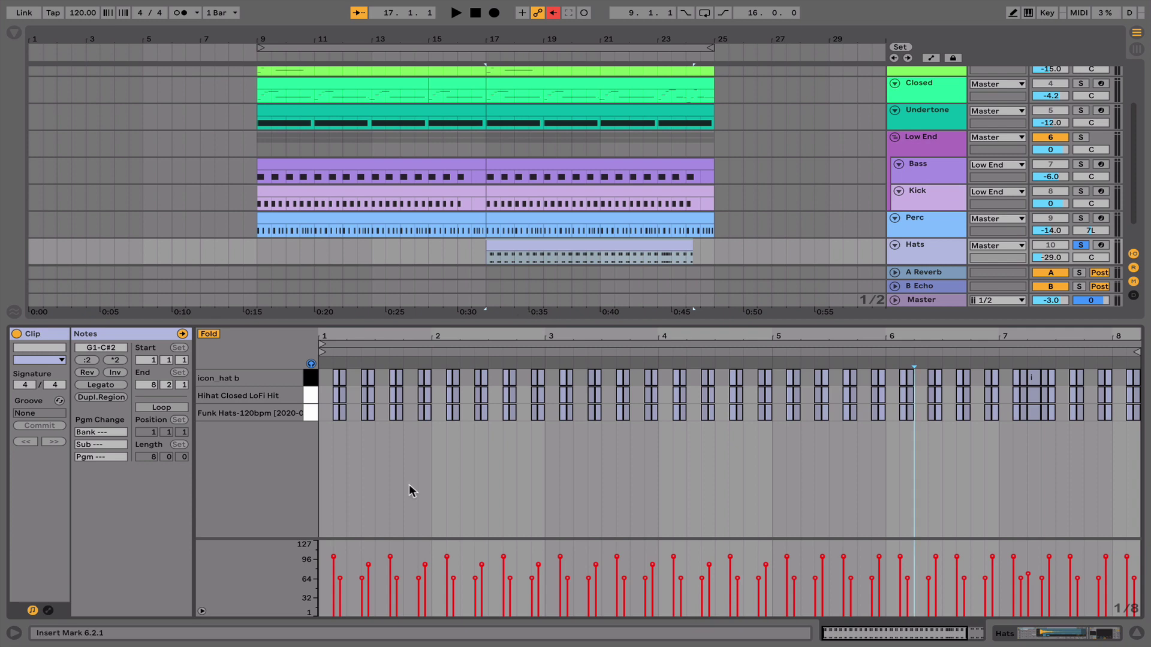
pyautogui.press('space')
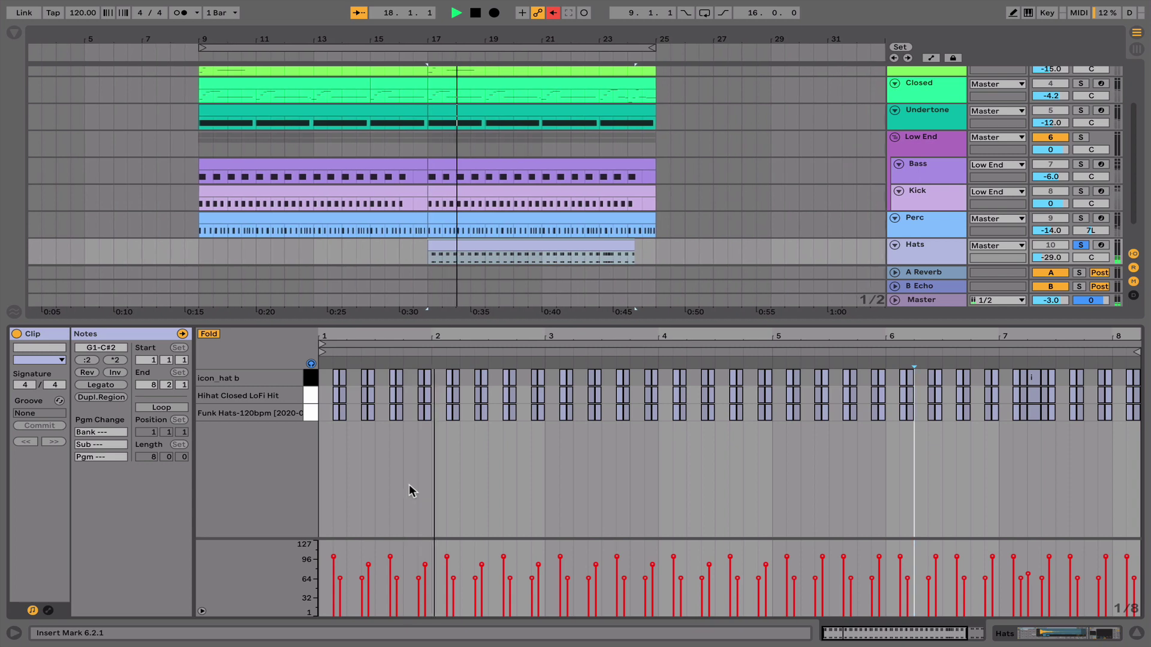
pyautogui.press('space')
# Audition the soloed Hats track from bar 17 with its Vocoder switched on and off, leaving the Vocoder enabled.
pyautogui.hotkey('shift', 'Tab')
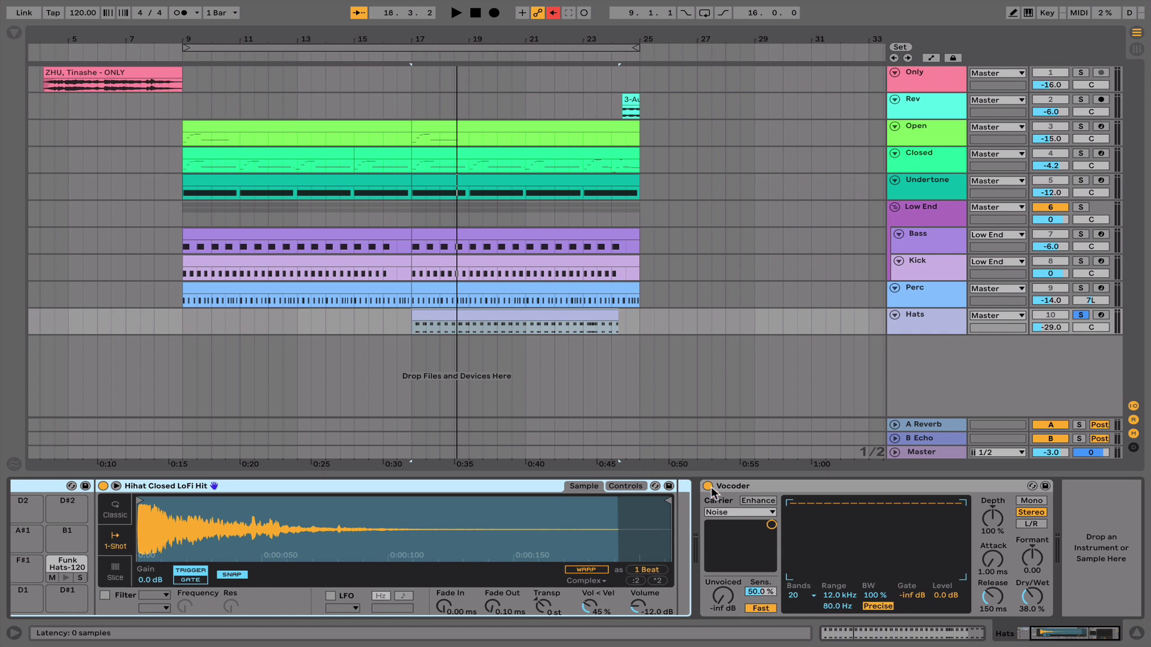
pyautogui.press('space')
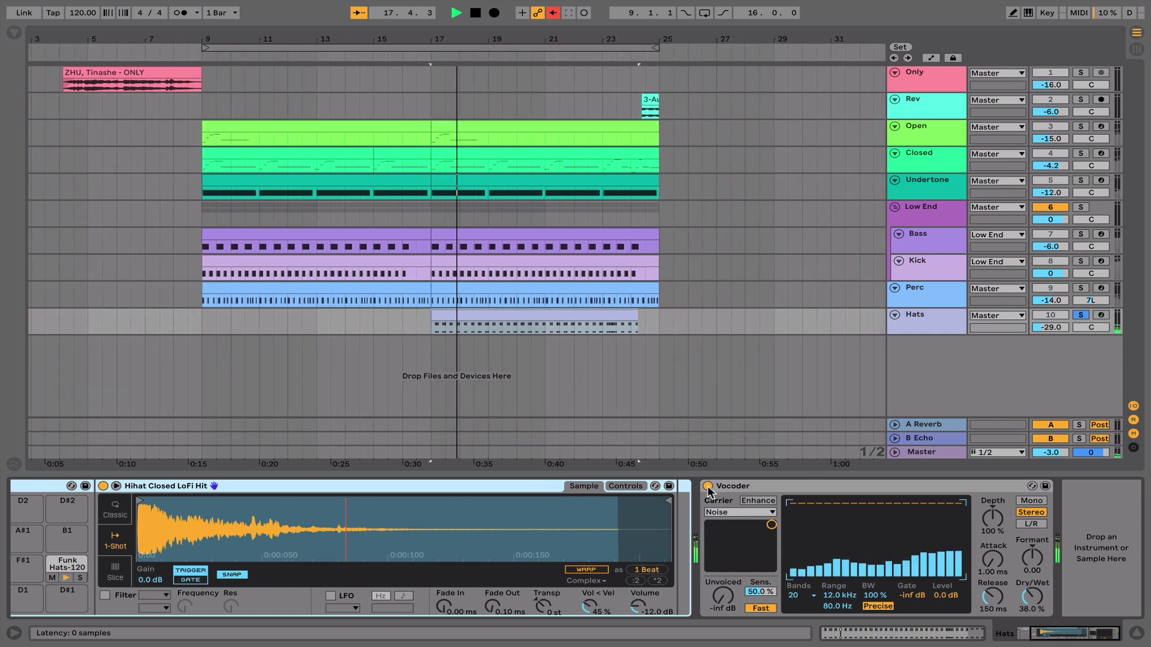
pyautogui.press('space')
pyautogui.click(708, 486)
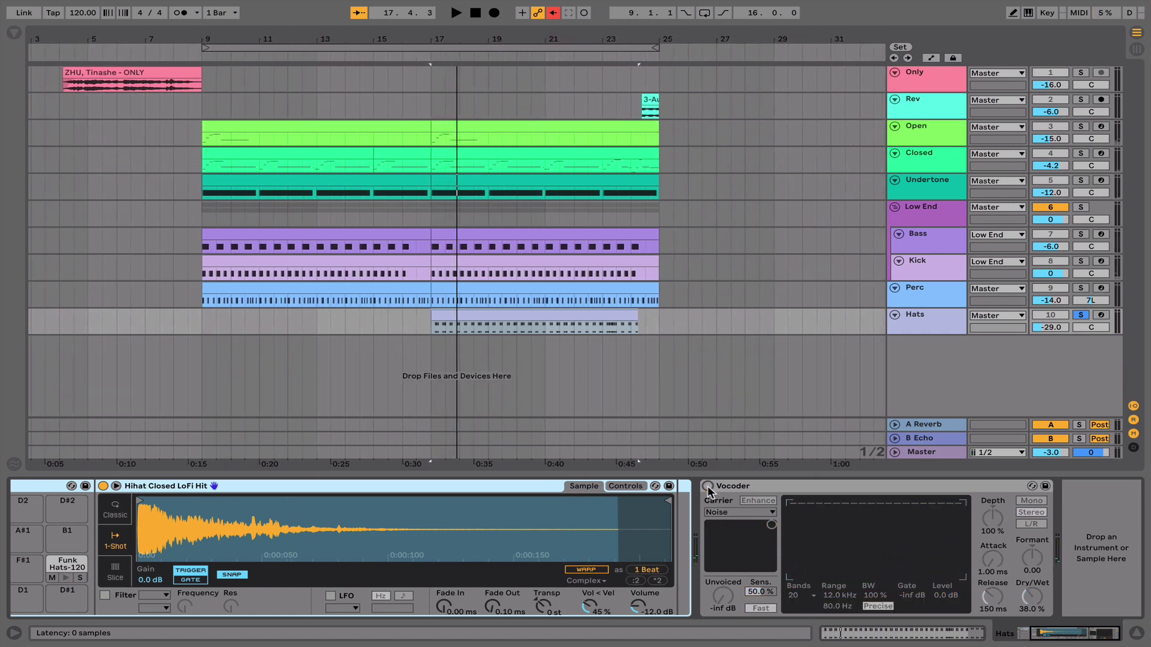
pyautogui.press('space')
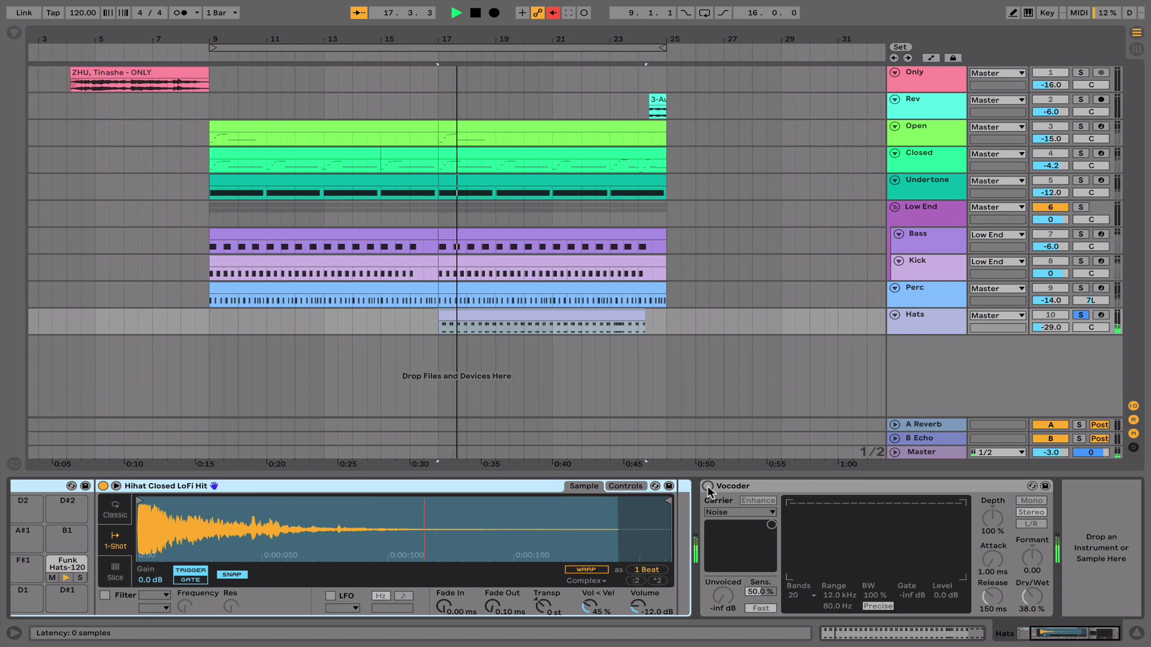
pyautogui.click(709, 486)
pyautogui.click(708, 486)
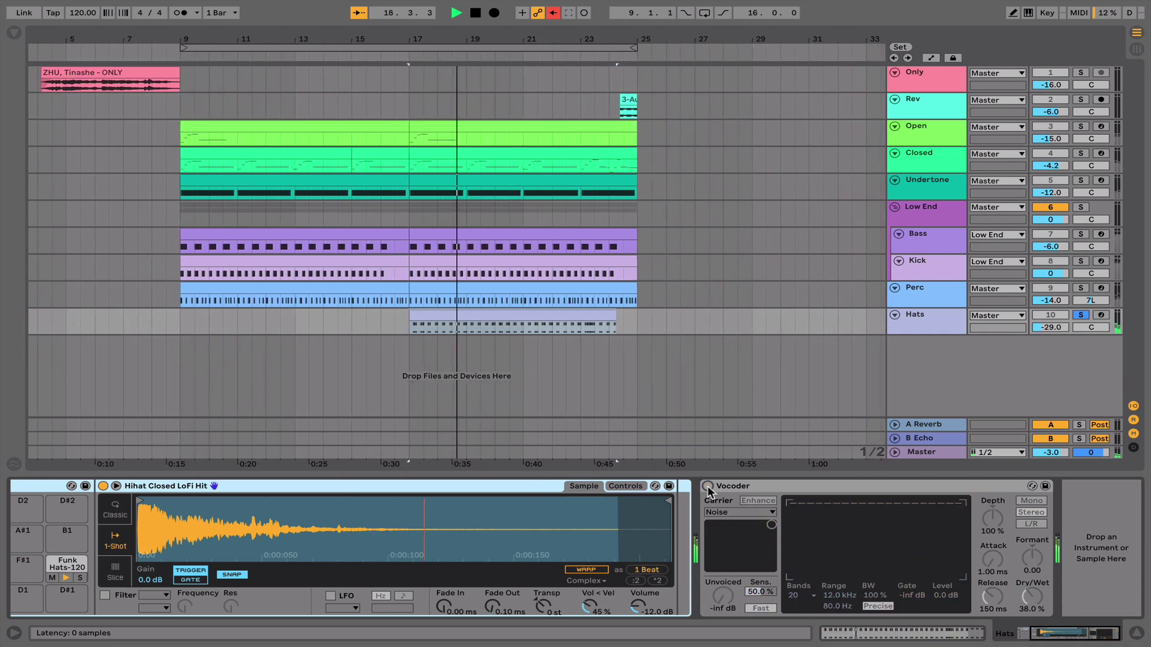
pyautogui.click(708, 486)
pyautogui.press('space')
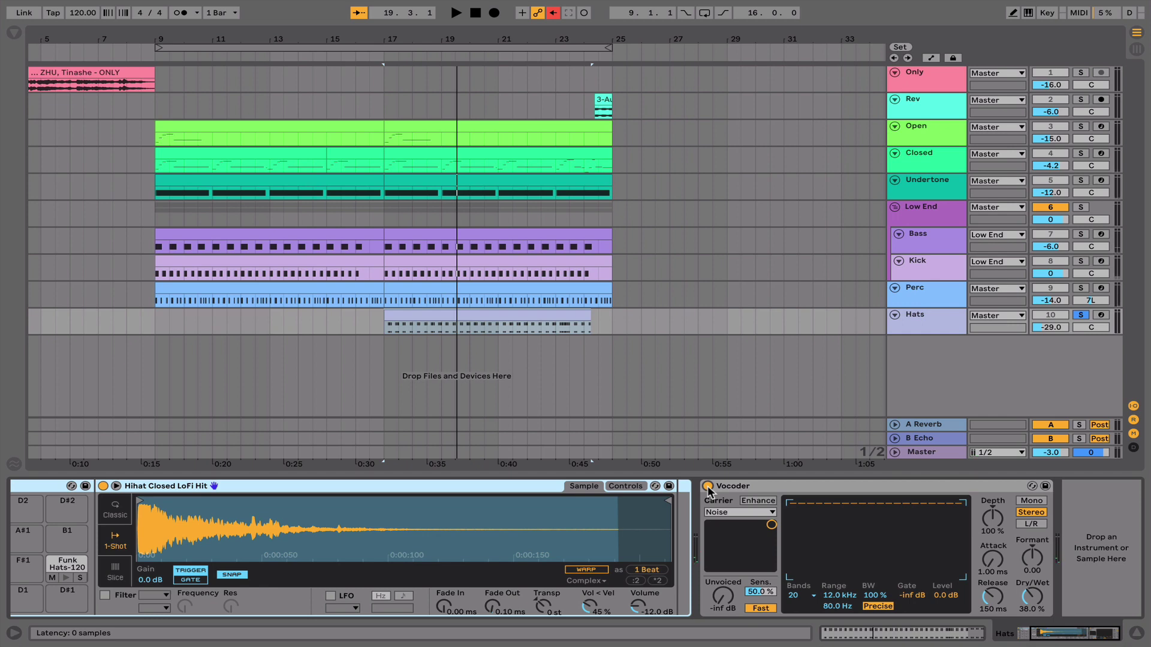
# Solo the Rev track and audition its 3-Audio 1 clip from 24.2.3.
pyautogui.click(621, 109)
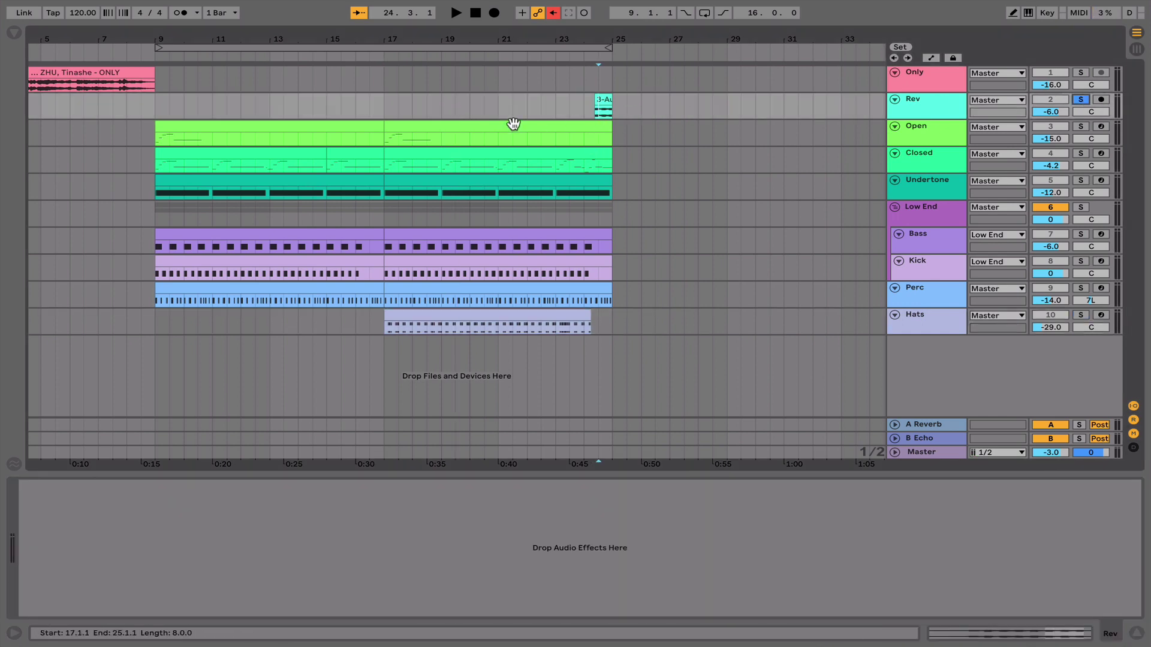
pyautogui.click(538, 122)
pyautogui.press('+')
pyautogui.press('+')
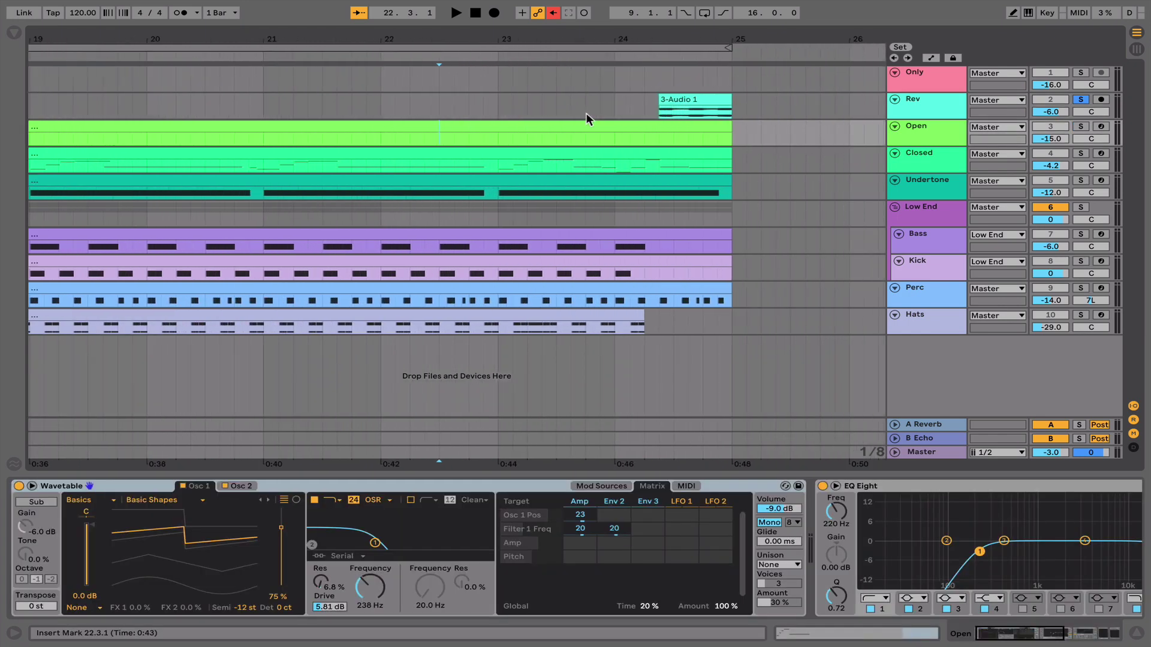
pyautogui.click(629, 103)
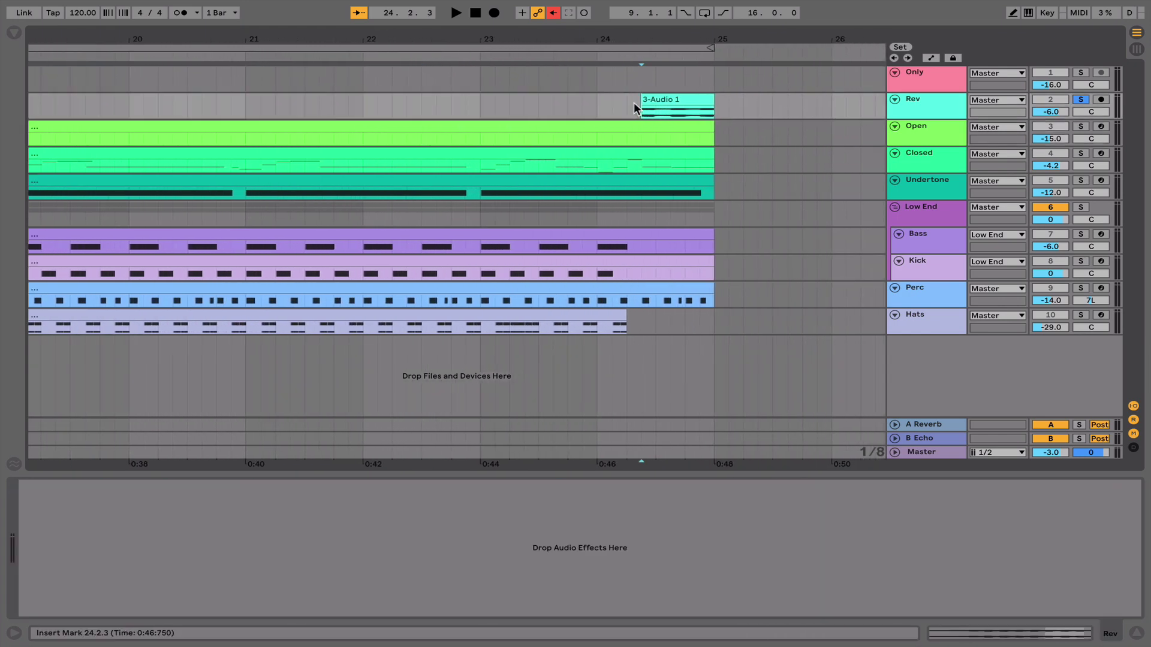
pyautogui.press('space')
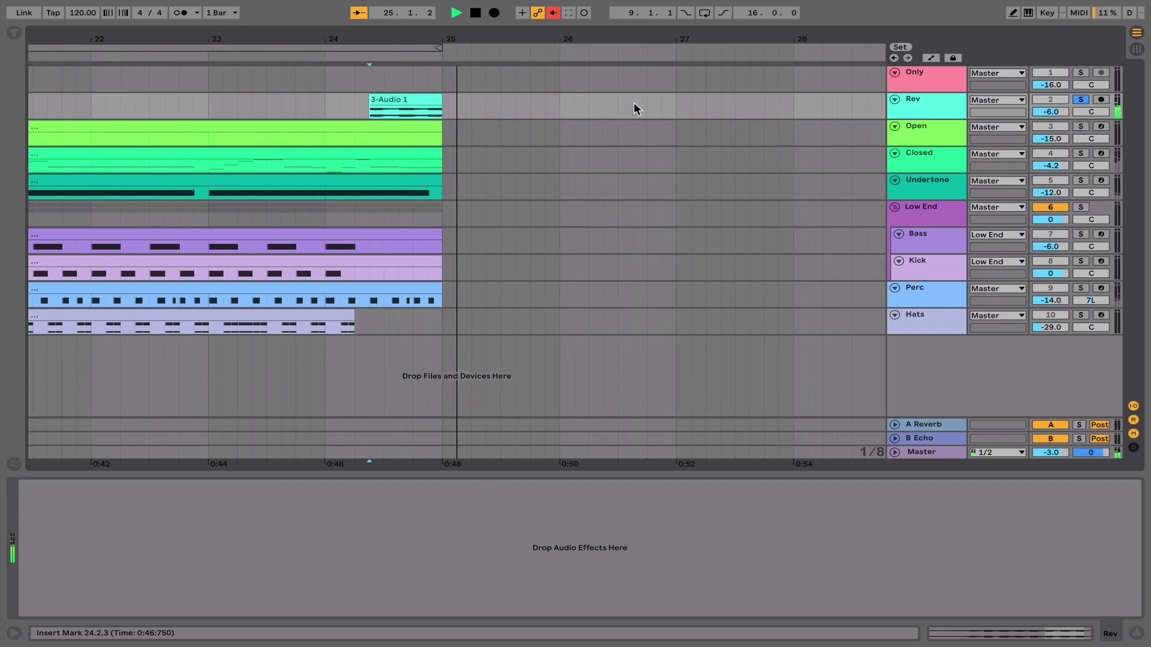
pyautogui.press('space')
# Select the opening phrase of bar 23 on the Closed track and audition it soloed.
pyautogui.moveTo(192, 161); pyautogui.dragTo(236, 161)
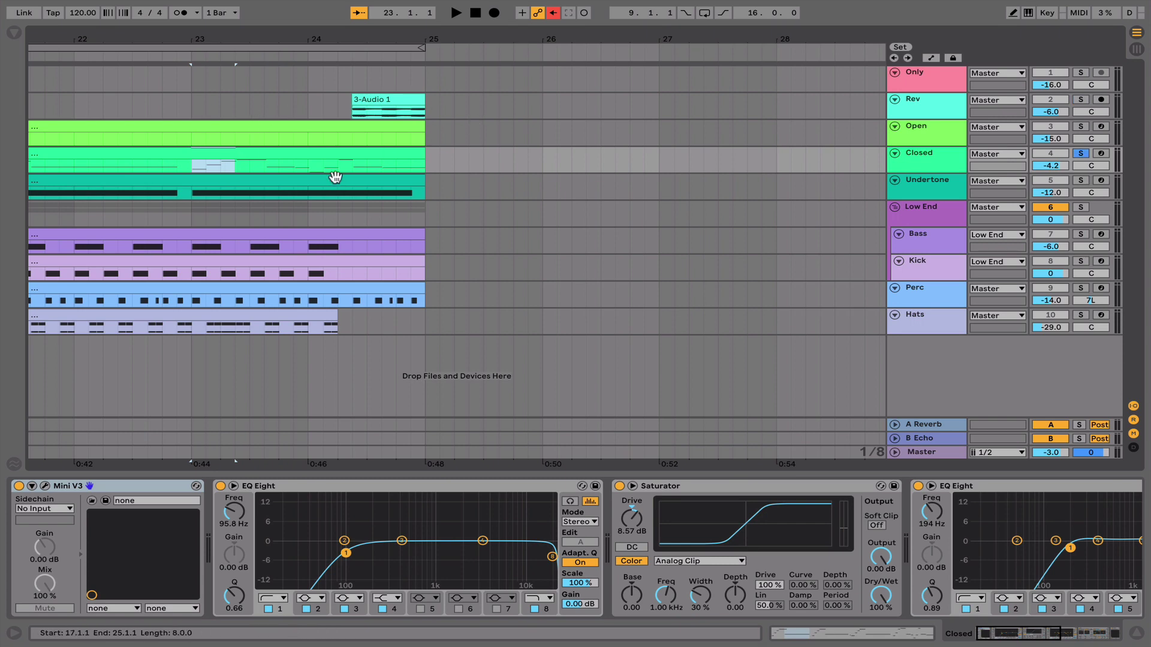
pyautogui.press('space')
pyautogui.press('space')
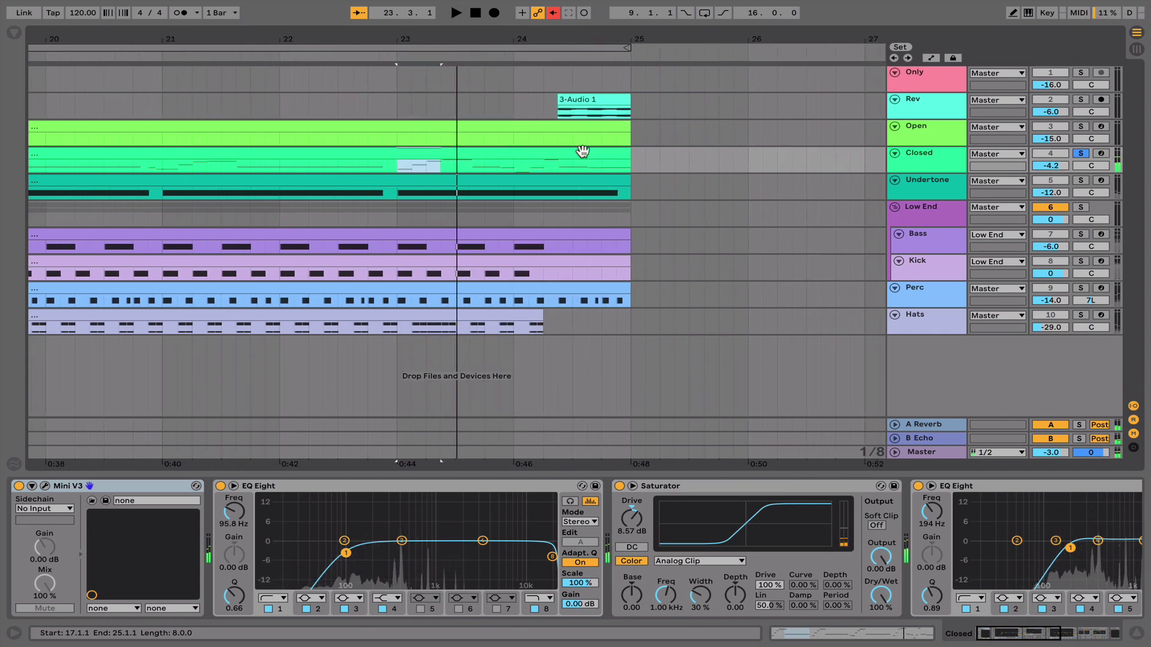
# Return the solo to the Rev track and replay its clip from 24.2.3 to compare it with the Closed phrase.
pyautogui.click(565, 108)
pyautogui.press('s')
pyautogui.press('space')
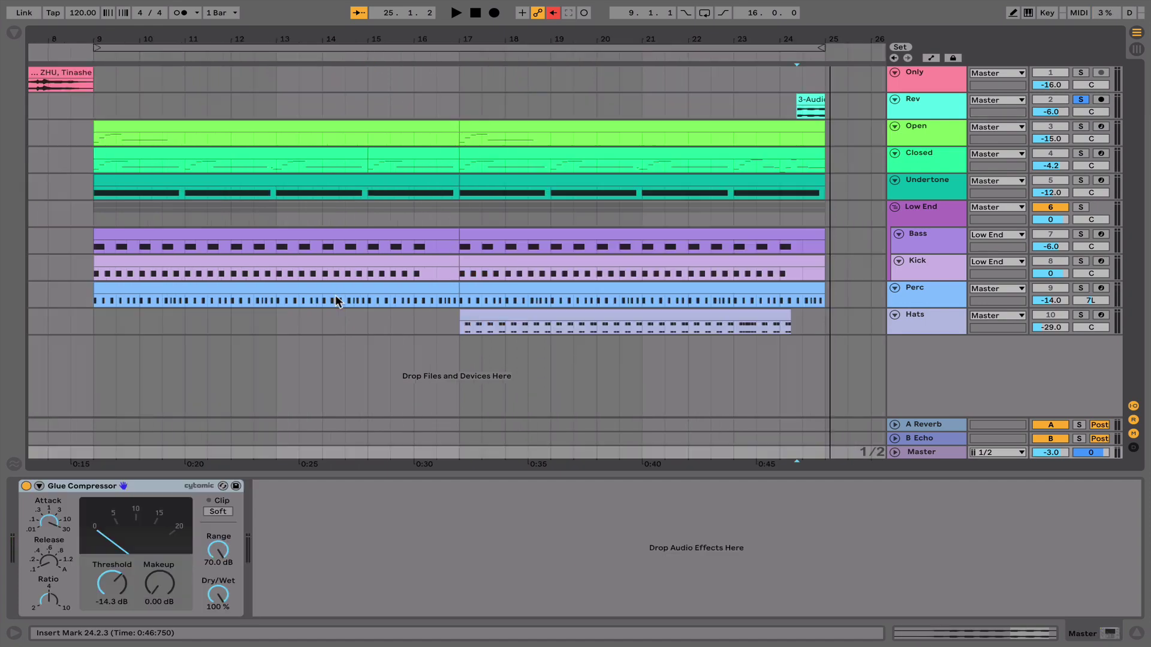
pyautogui.hscroll(-3, 99, 282)
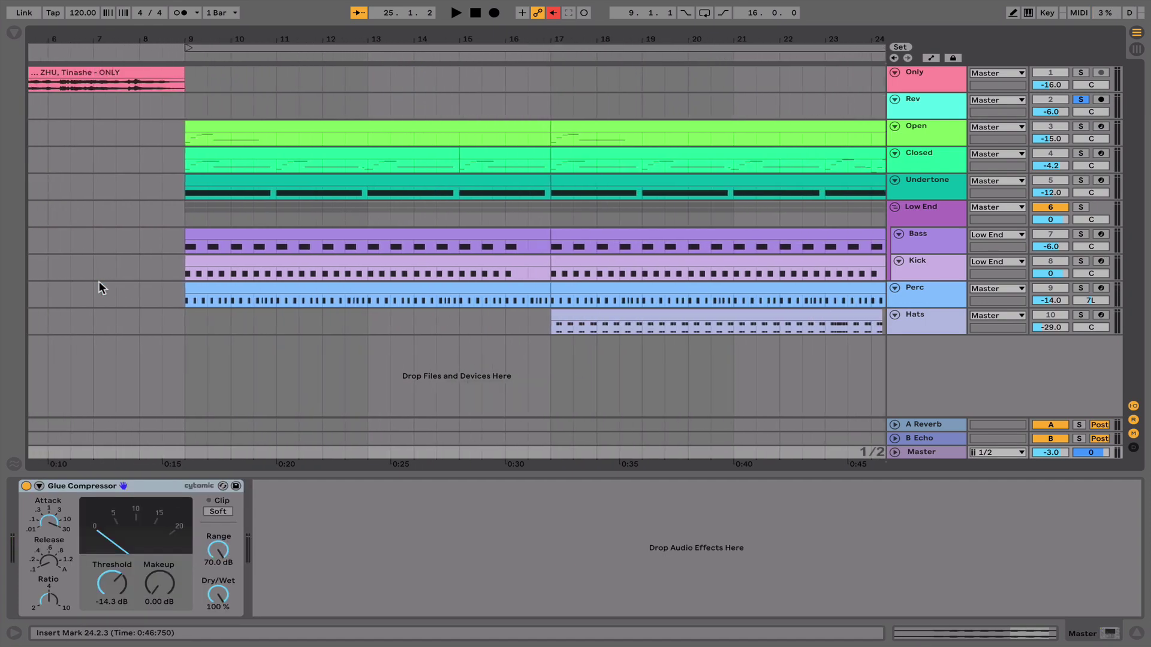
pyautogui.hscroll(2, 99, 281)
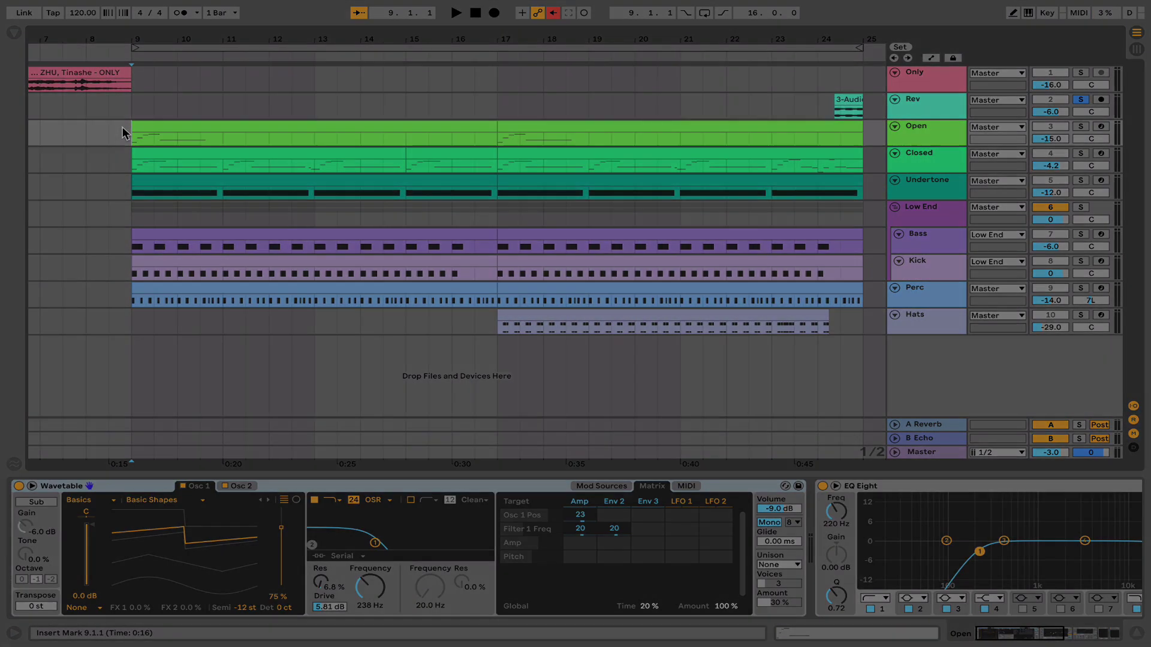